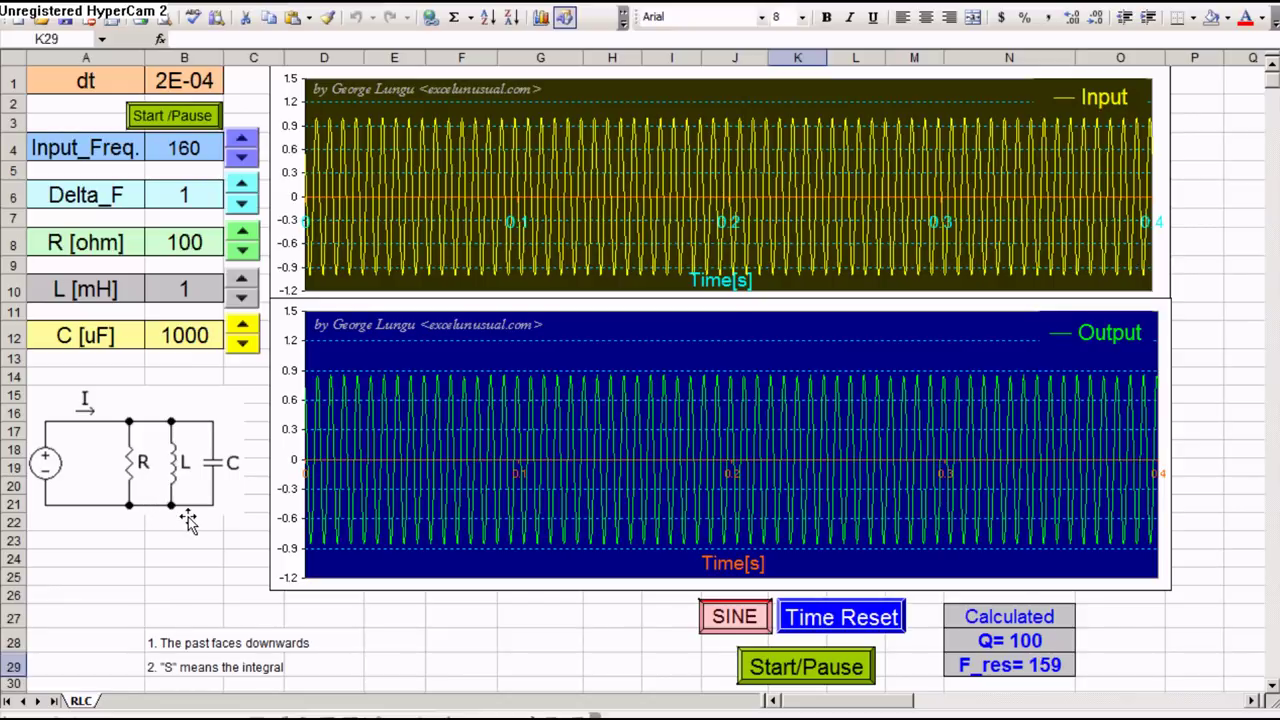
Select the simulation data block B33:G50, then clear the selection
scroll(190, 522, down, 2)
scroll(191, 527, down, 3)
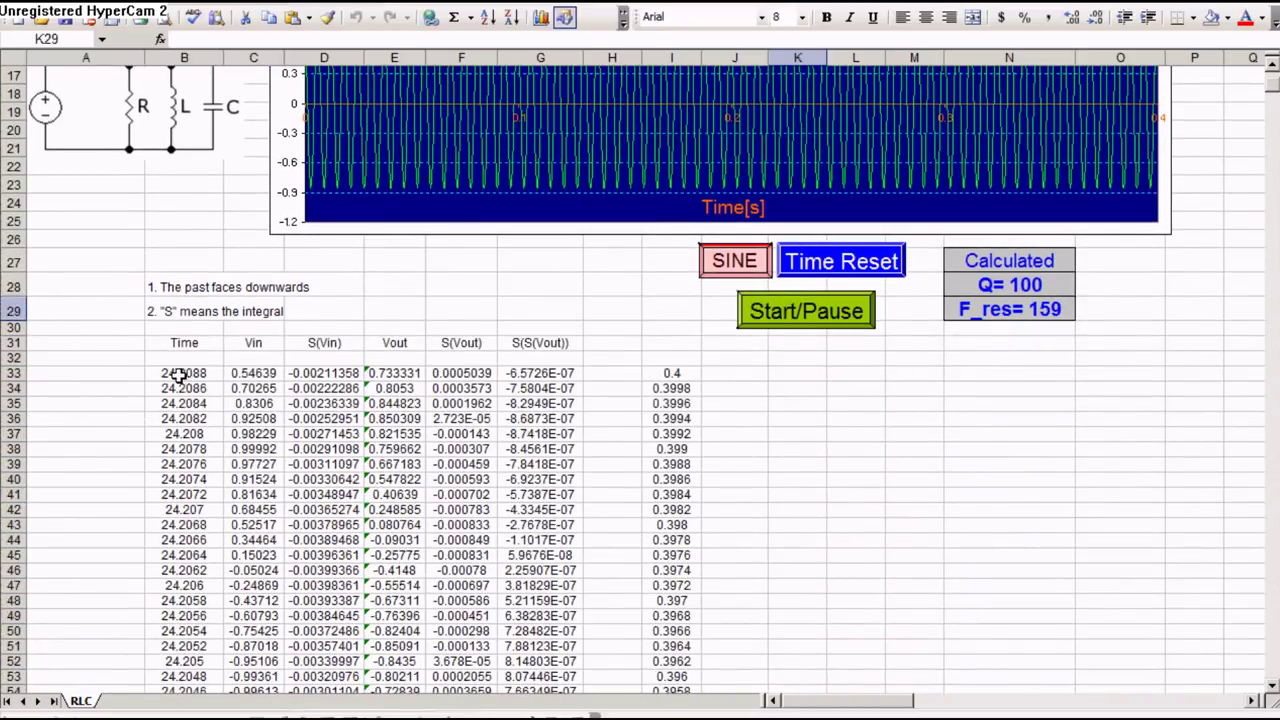
drag(176, 374, 545, 628)
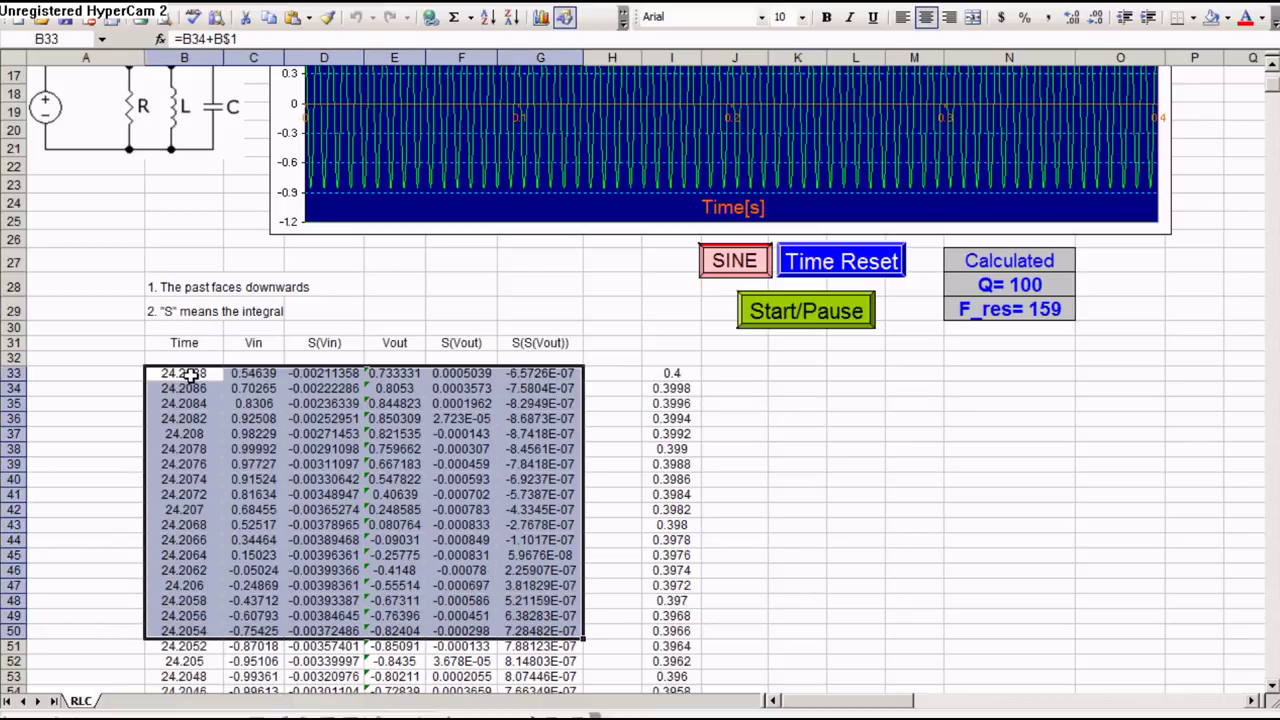
click(190, 374)
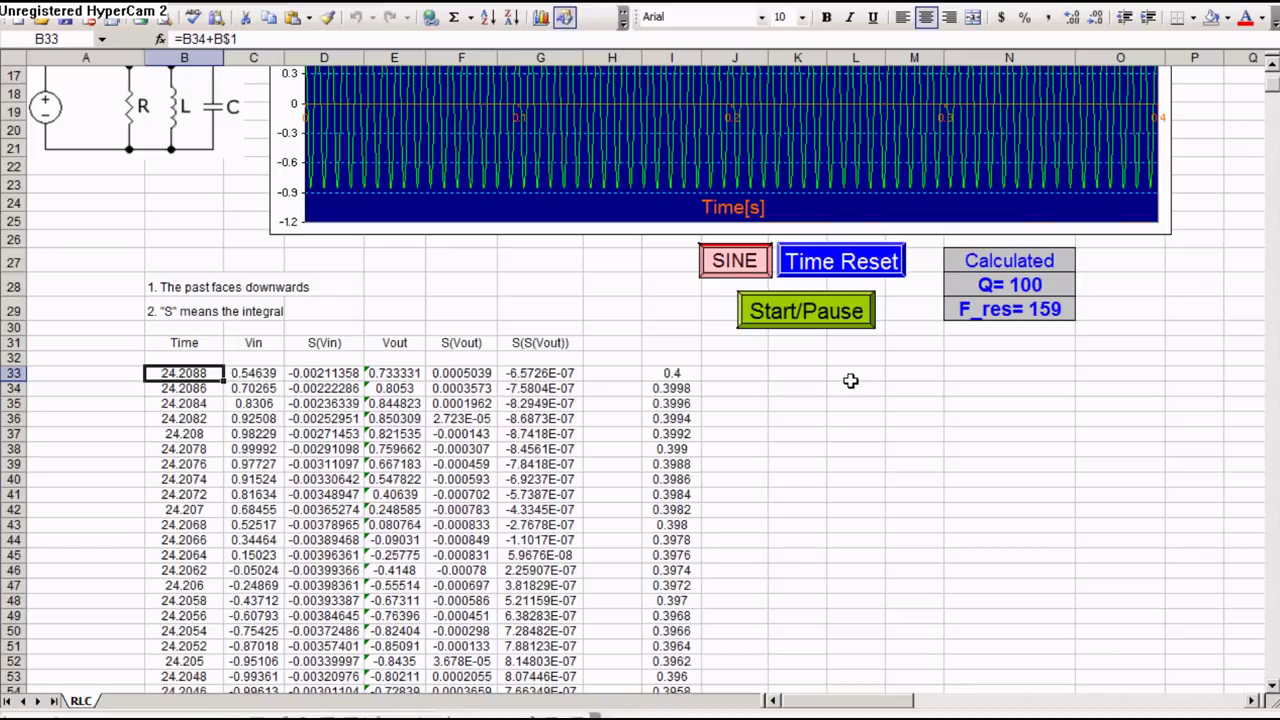
scroll(855, 410, up, 4)
scroll(906, 508, up, 1)
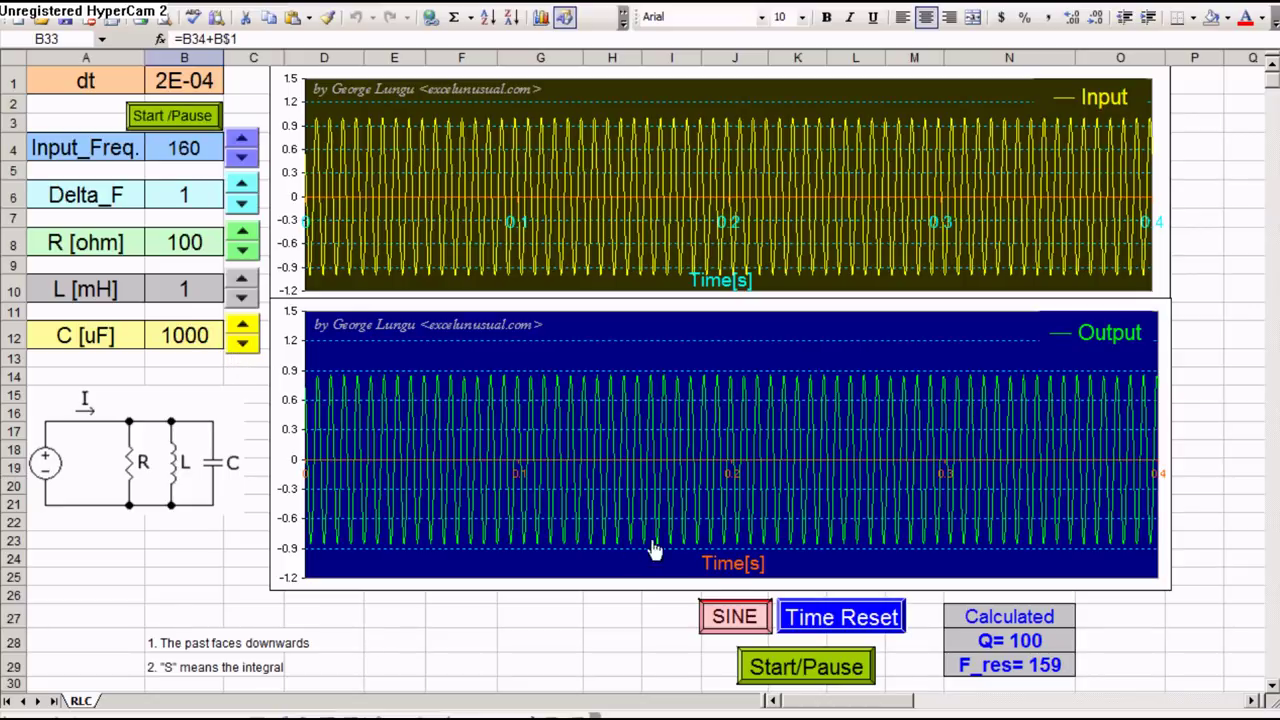
Run the animated simulation briefly, pause it, and check the advanced time values in the data table
click(815, 668)
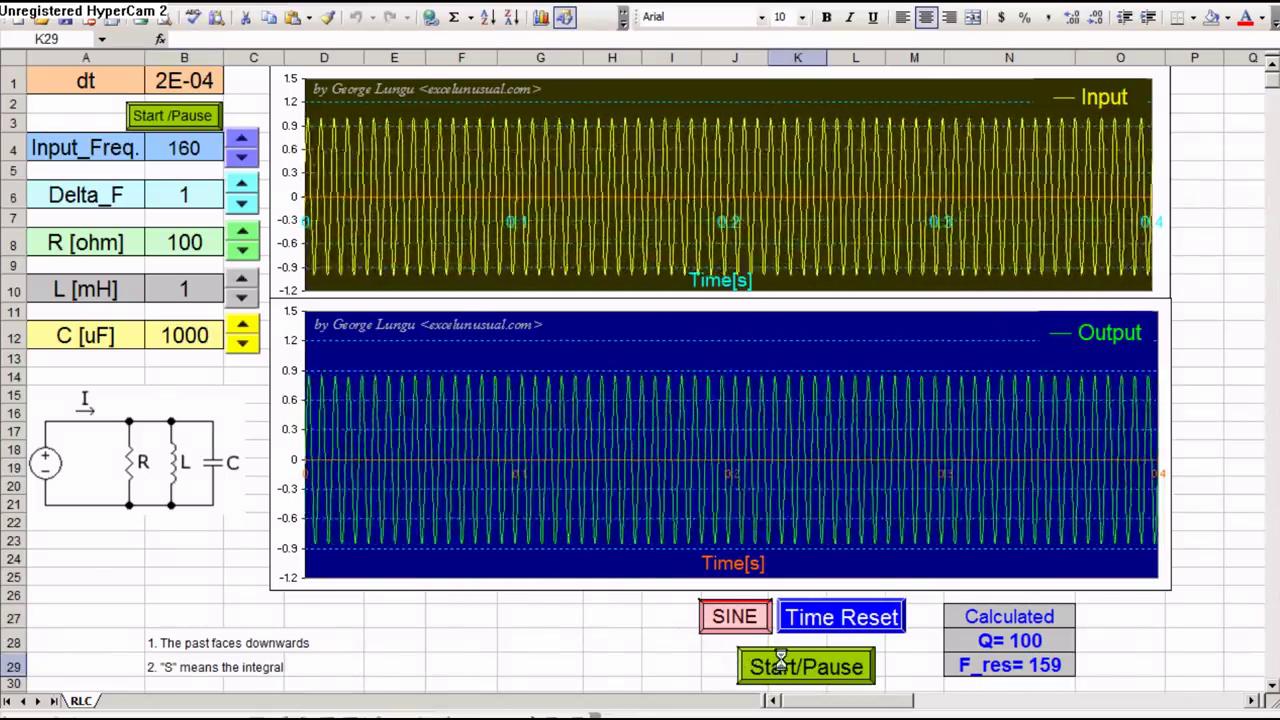
click(801, 671)
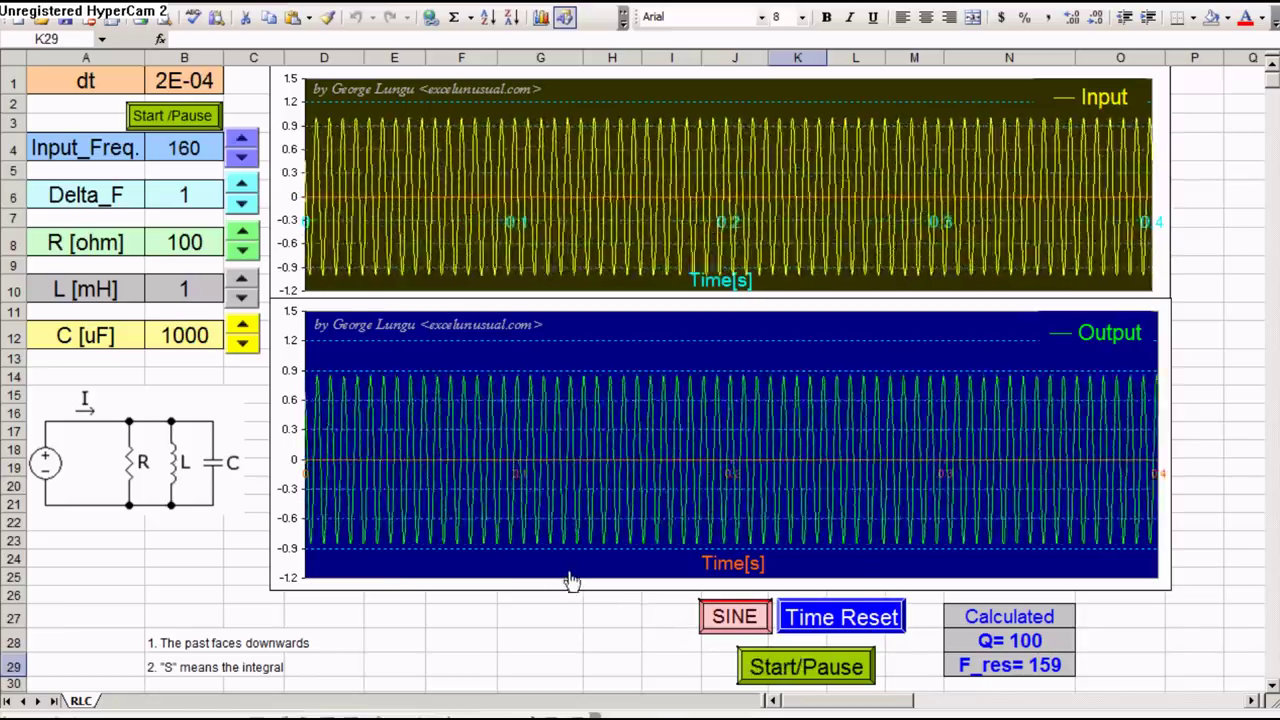
scroll(500, 520, down, 4)
scroll(400, 450, down, 2)
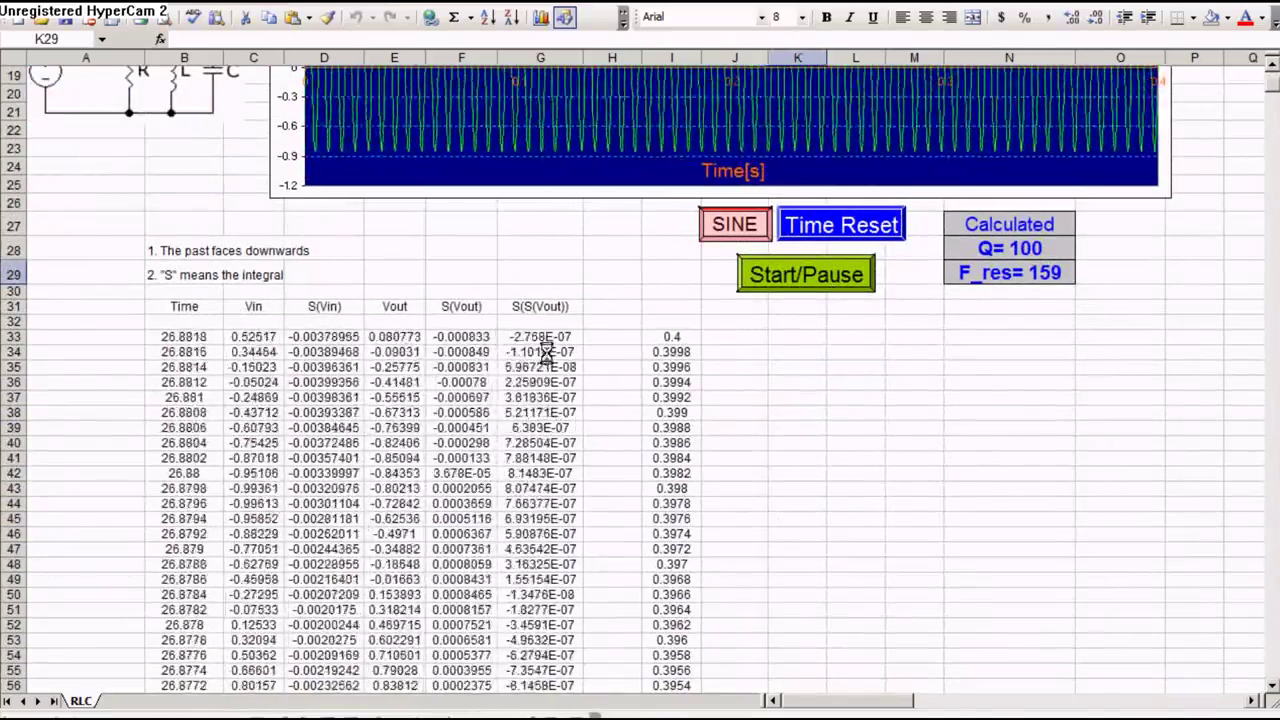
scroll(557, 354, up, 4)
scroll(570, 345, up, 2)
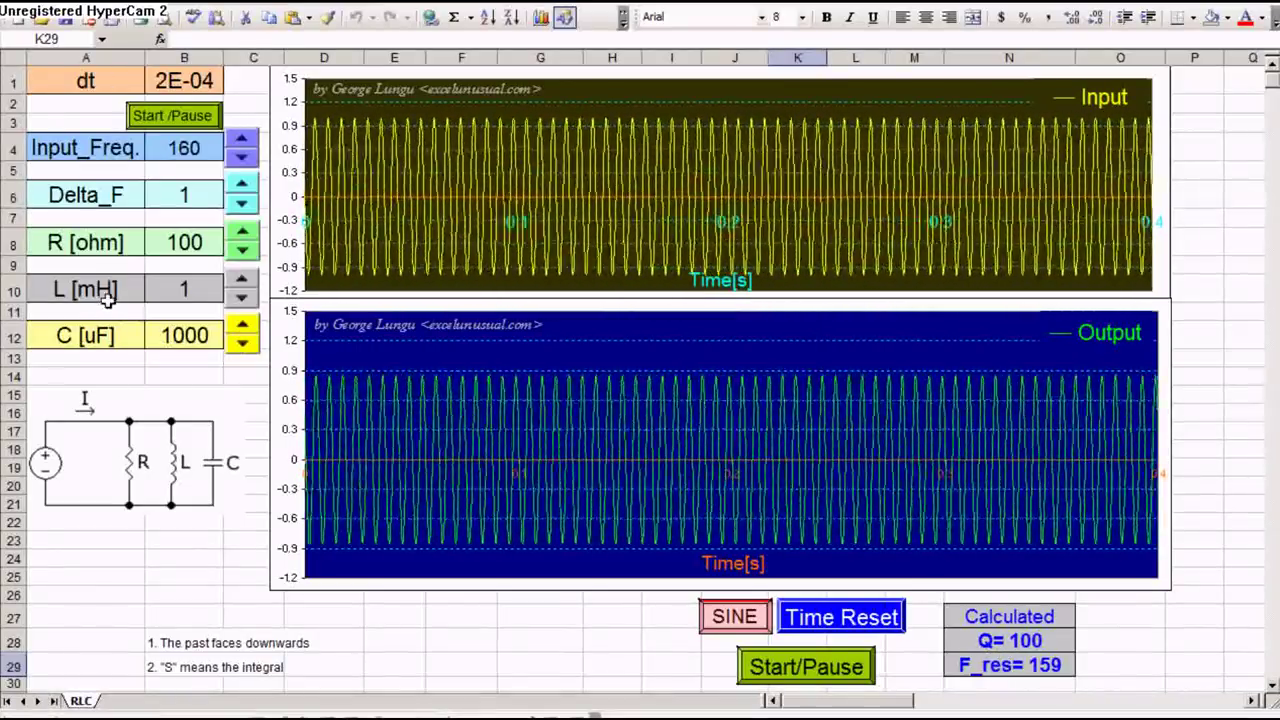
Sweep Input_Freq between 157 and 164, finally settling at 159 to match F_res
click(243, 147)
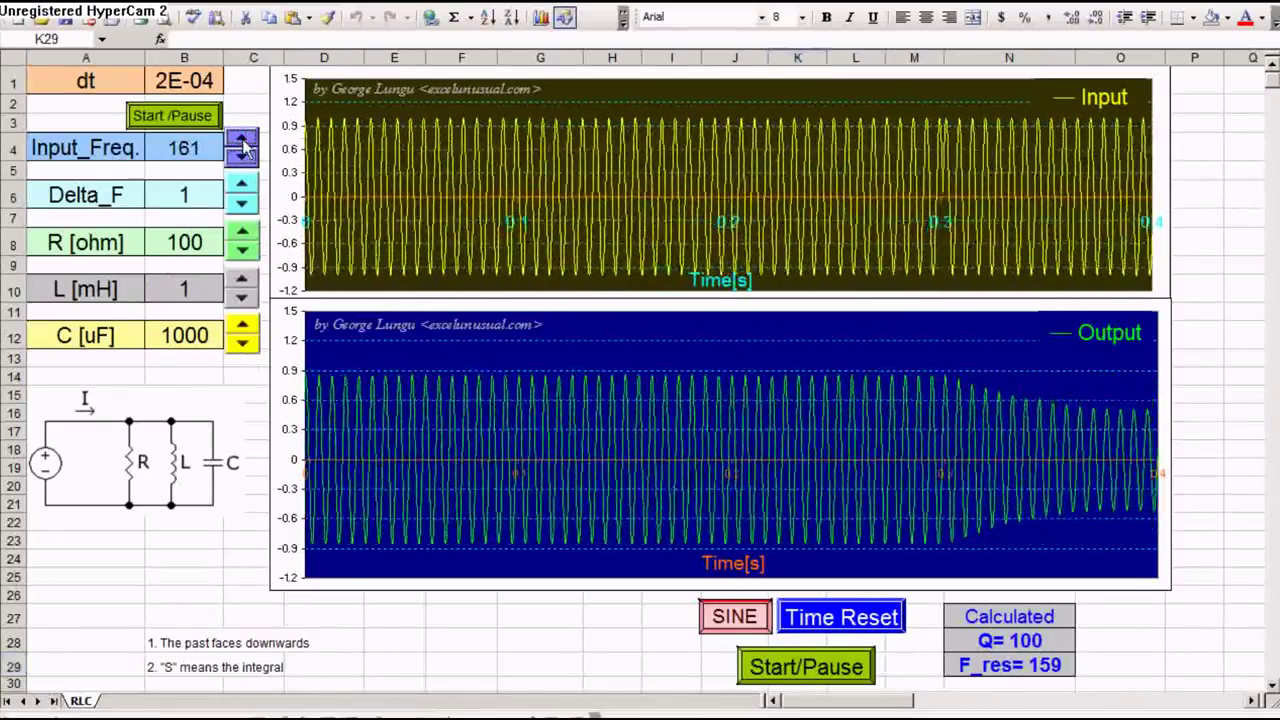
click(241, 157)
click(241, 157)
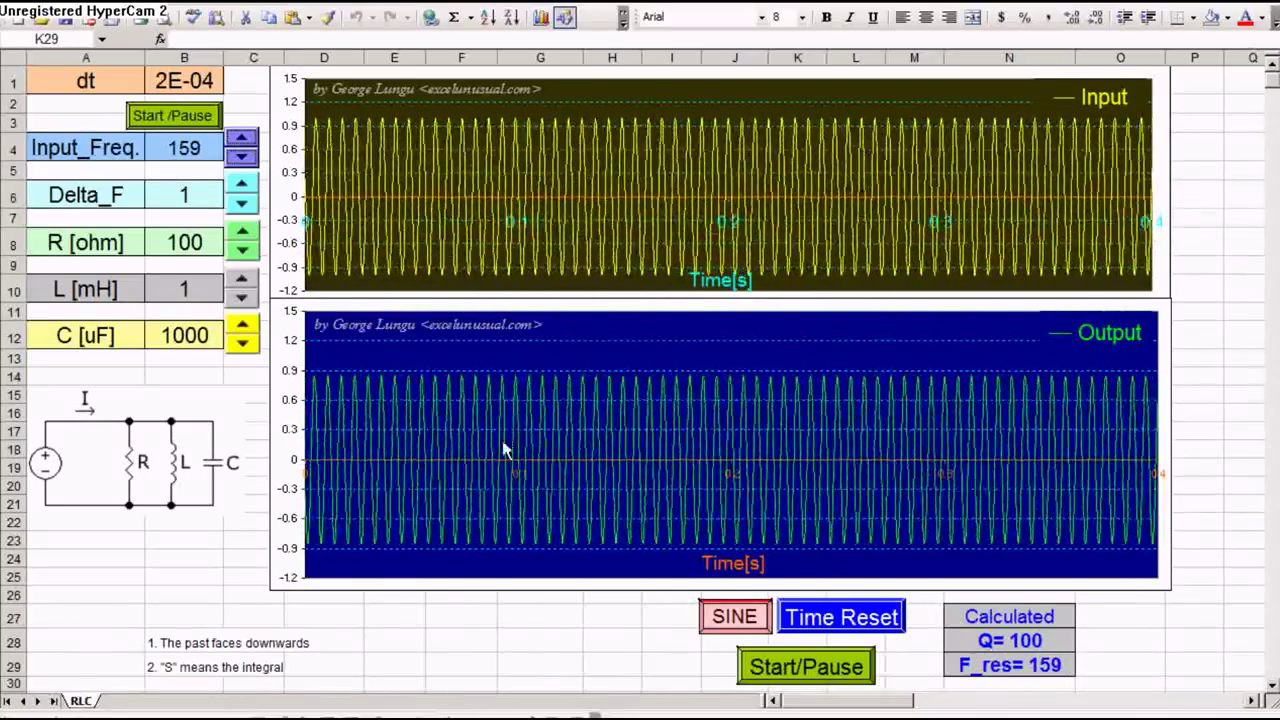
double_click(242, 158)
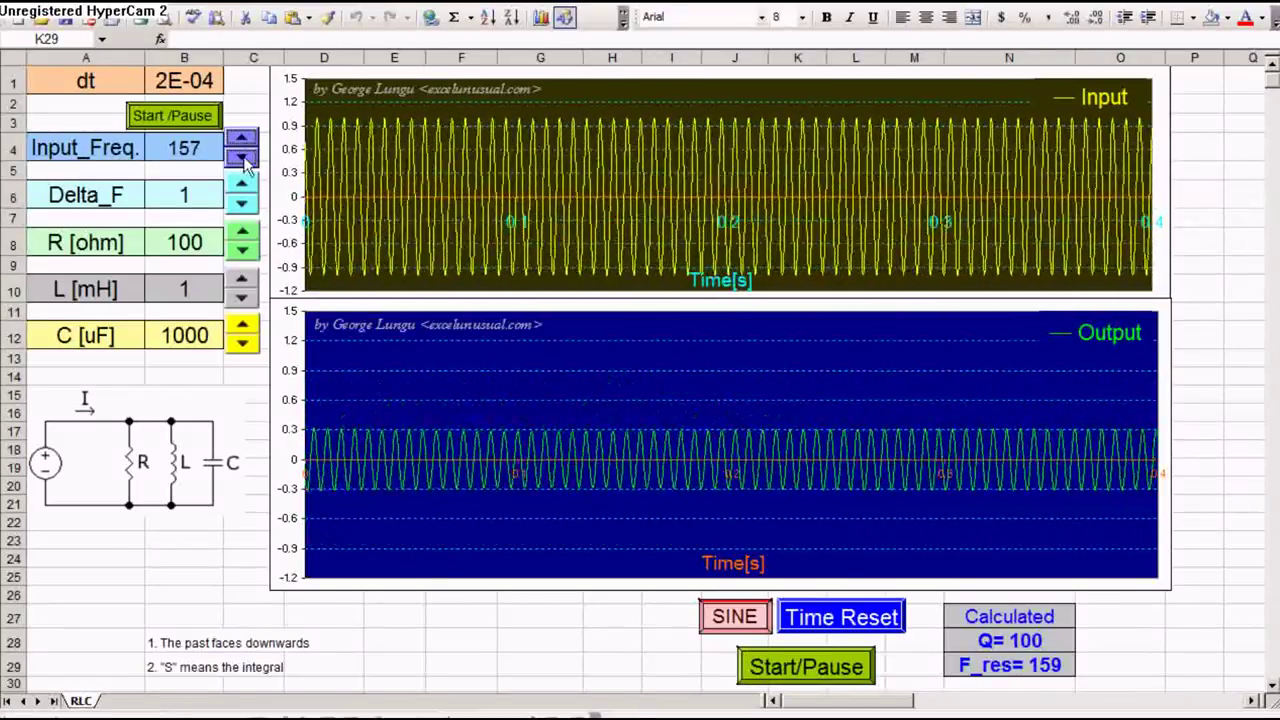
click(241, 140)
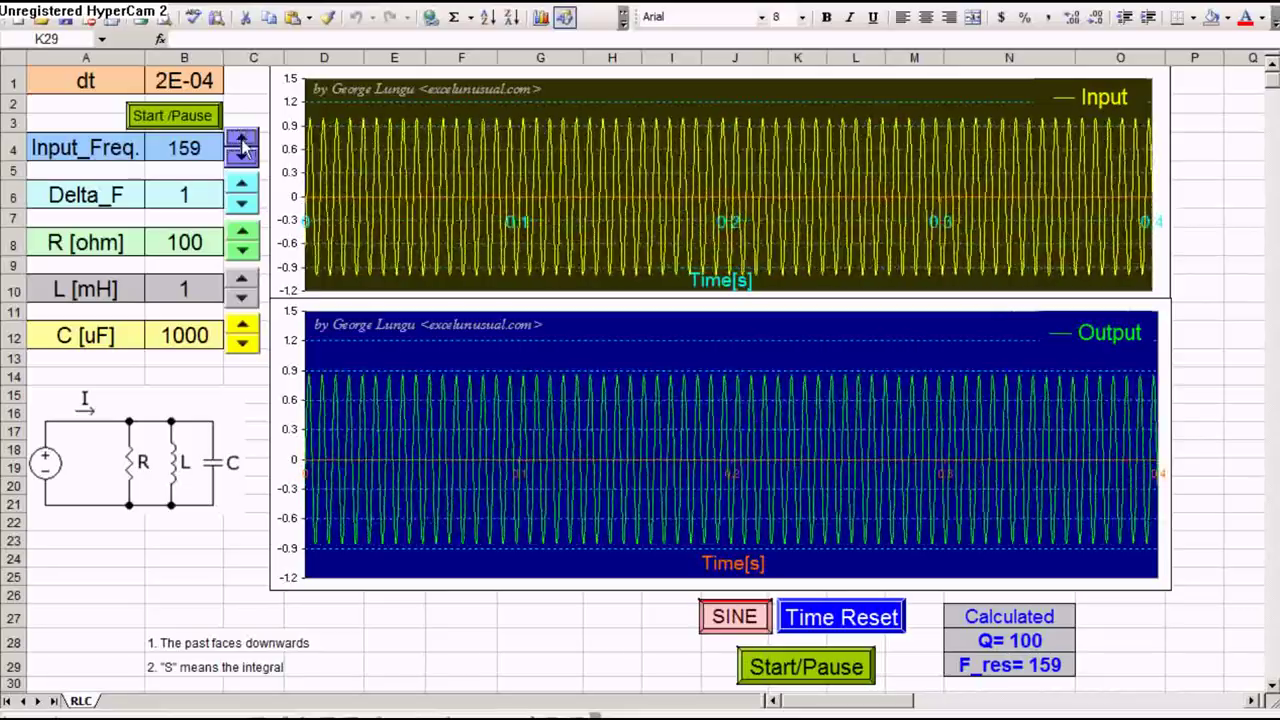
click(241, 140)
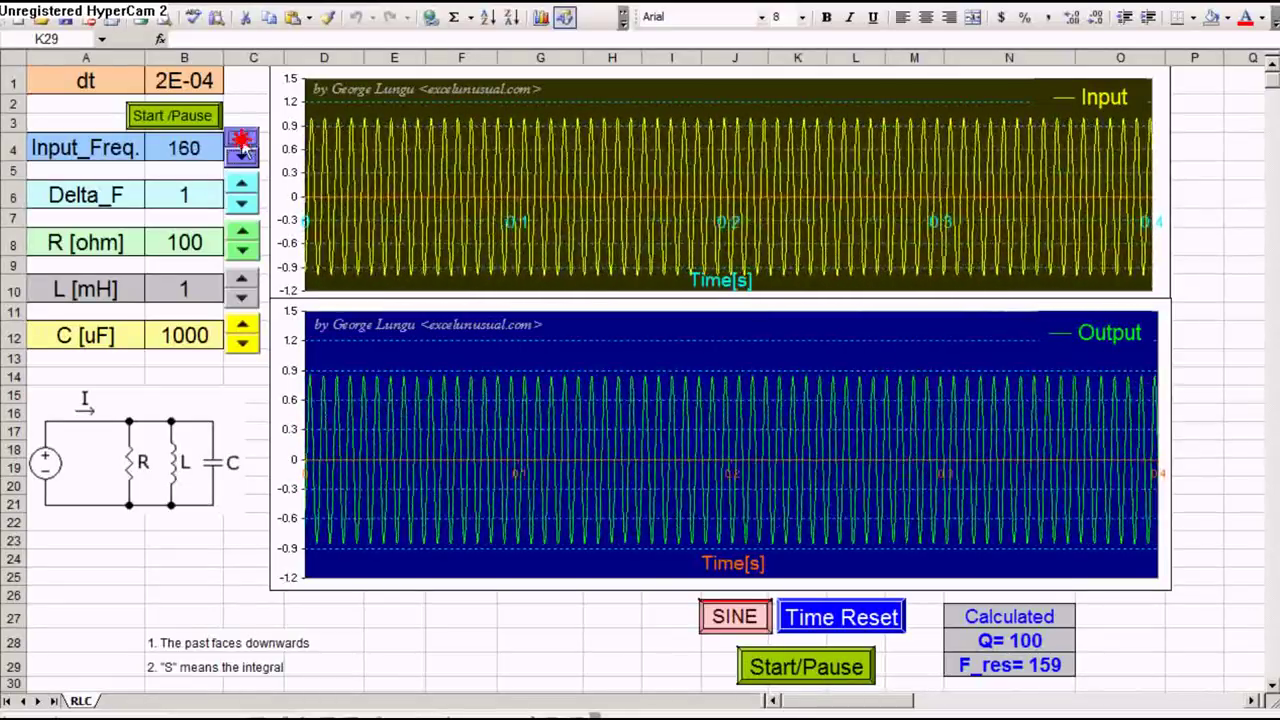
click(241, 140)
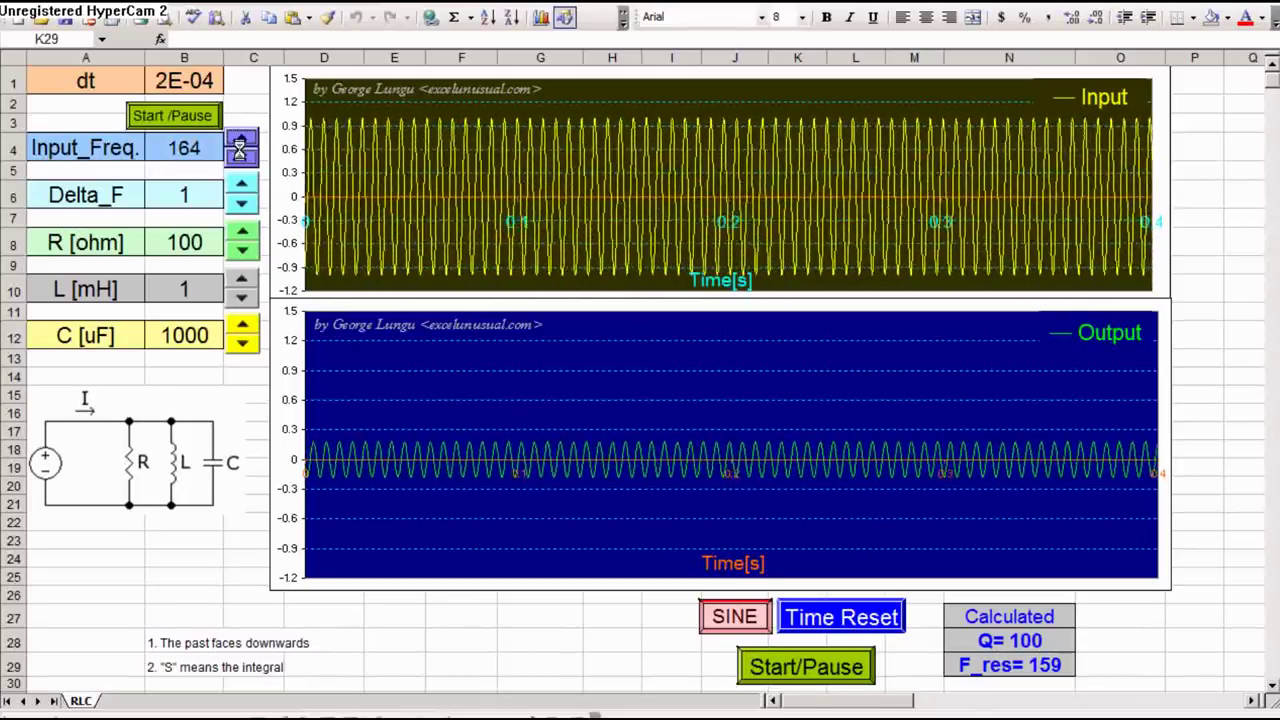
click(241, 156)
click(241, 156)
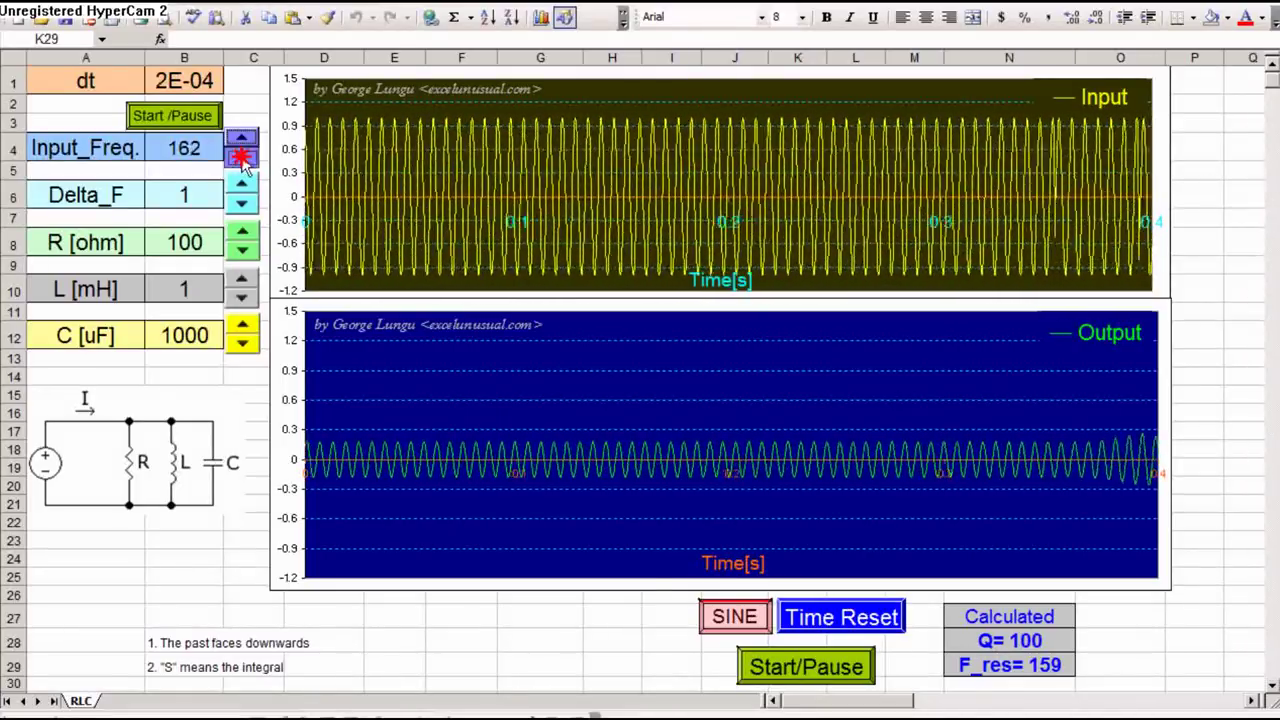
click(243, 155)
click(246, 143)
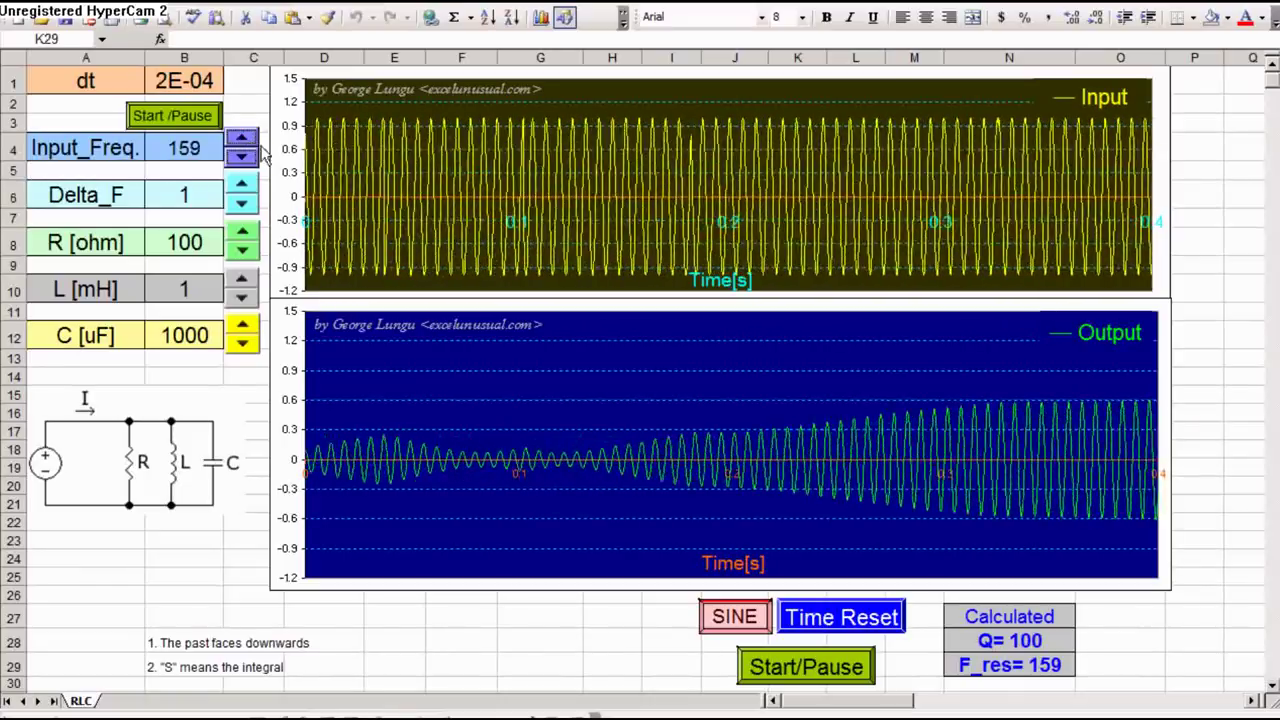
Change the input from SINE to RAND so Input_Freq shows Random
click(742, 618)
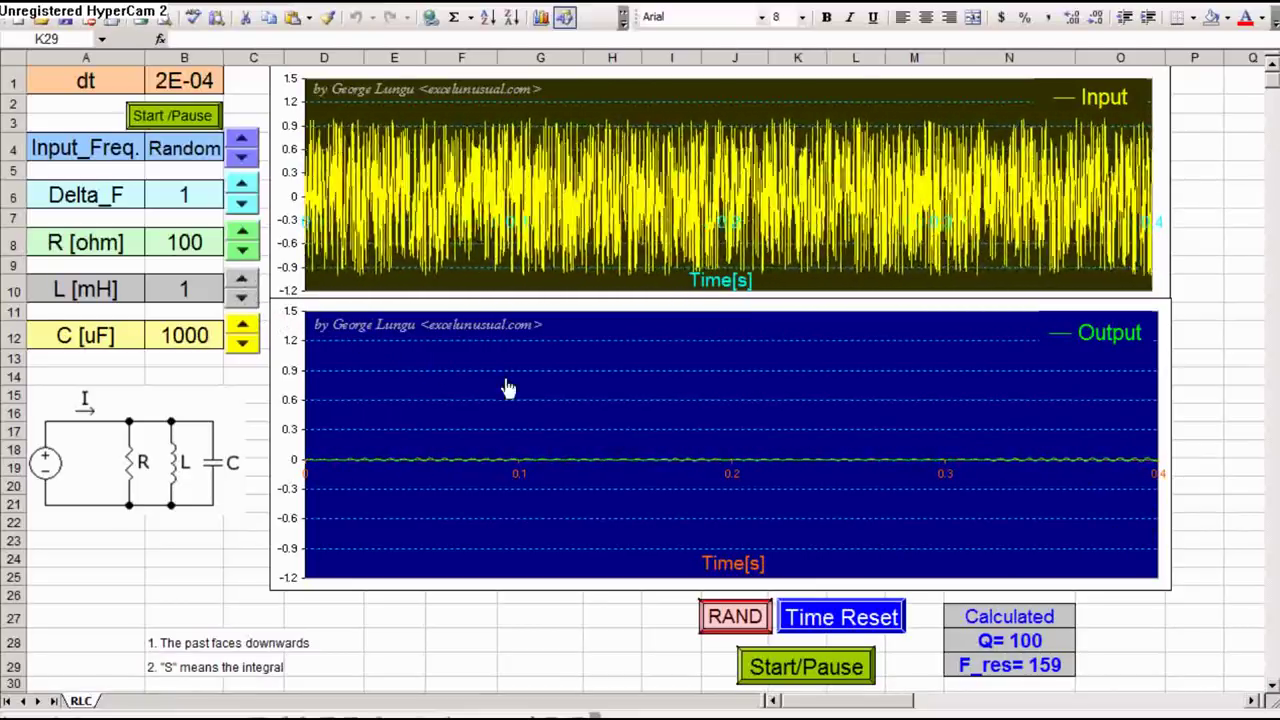
Set a RECT 7.95 Hz input, change R in B8 to 1 ohm (Q=1), and run
click(735, 617)
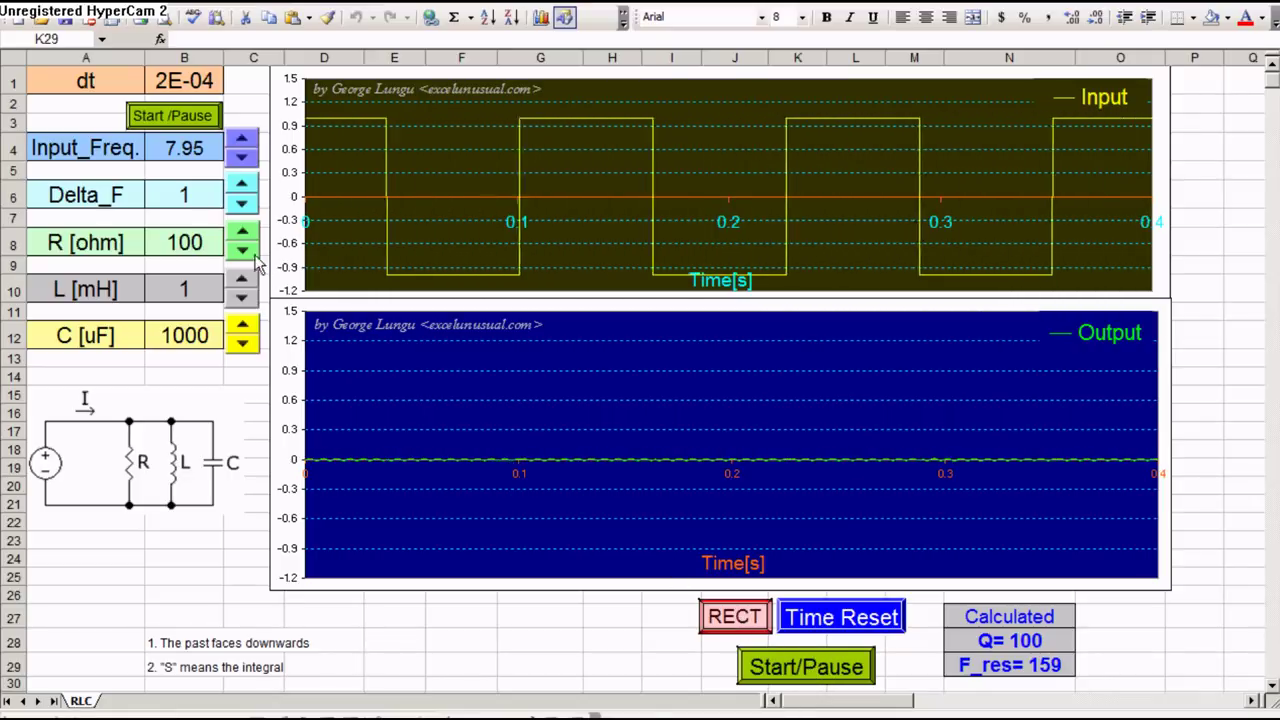
double_click(189, 234)
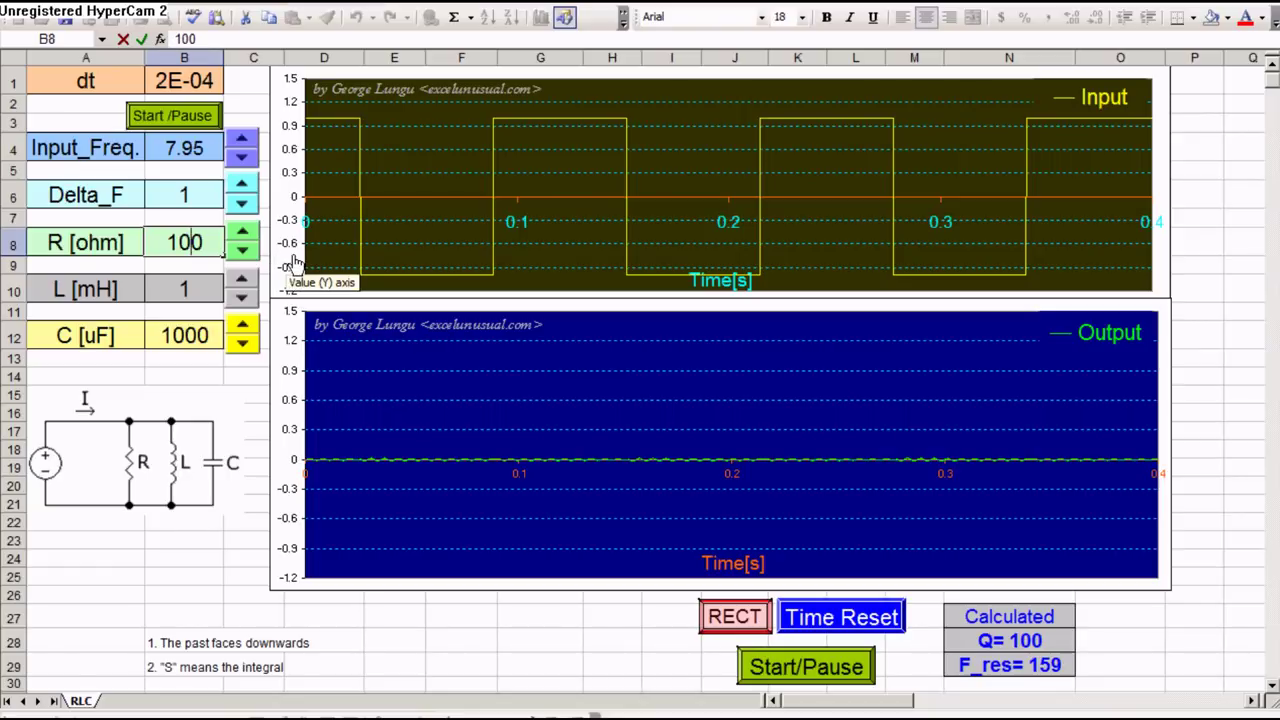
key(BackSpace)
key(Return)
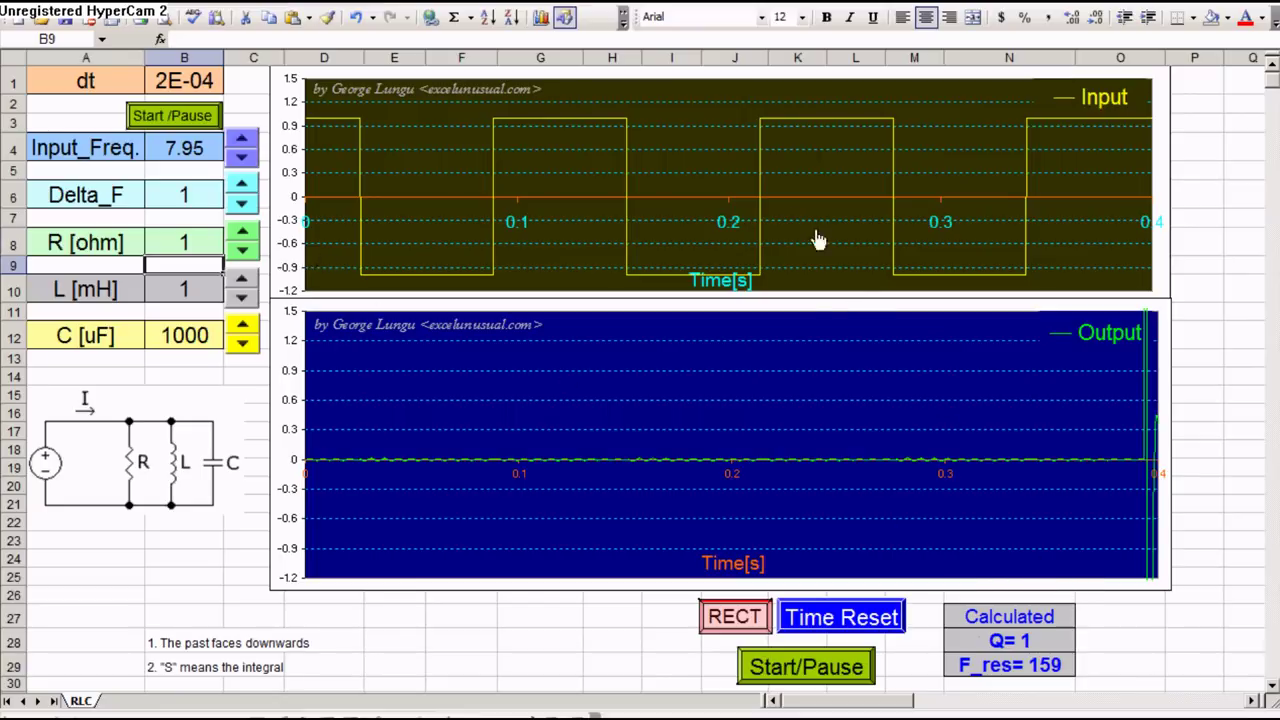
click(803, 668)
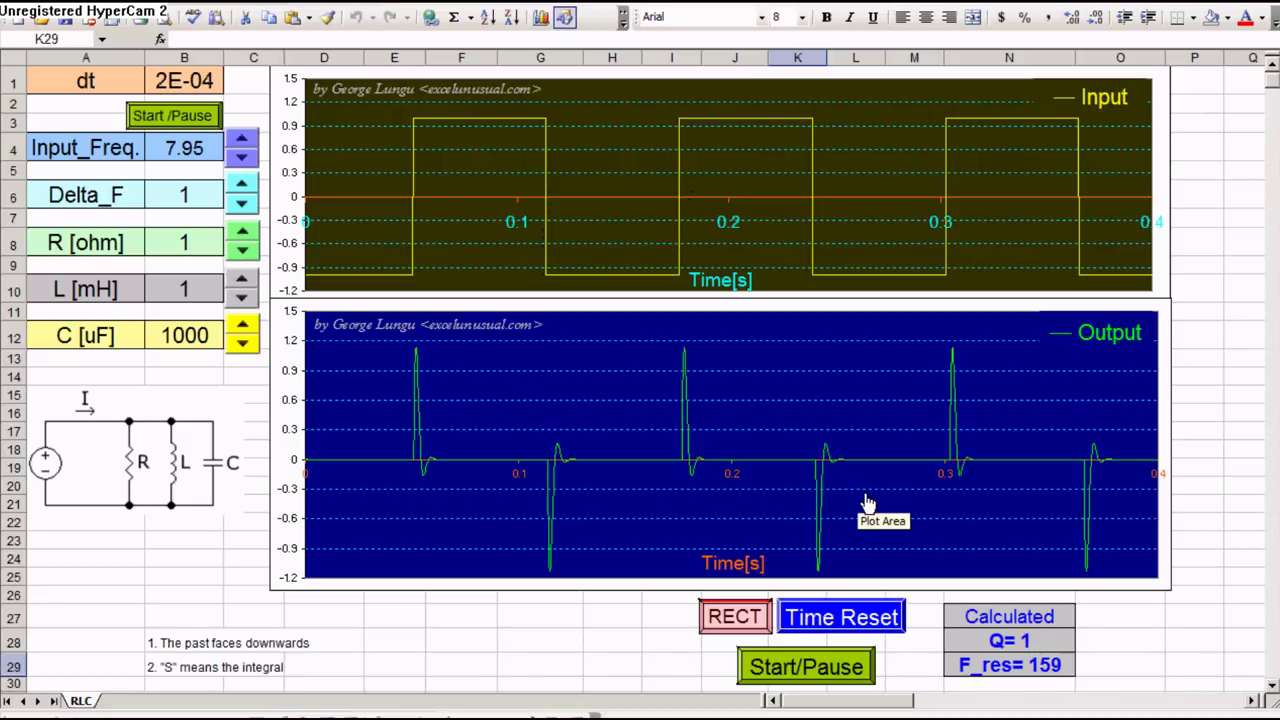
Set R in B8 to 5, run and pause the simulation, then spin R up to 100
double_click(183, 244)
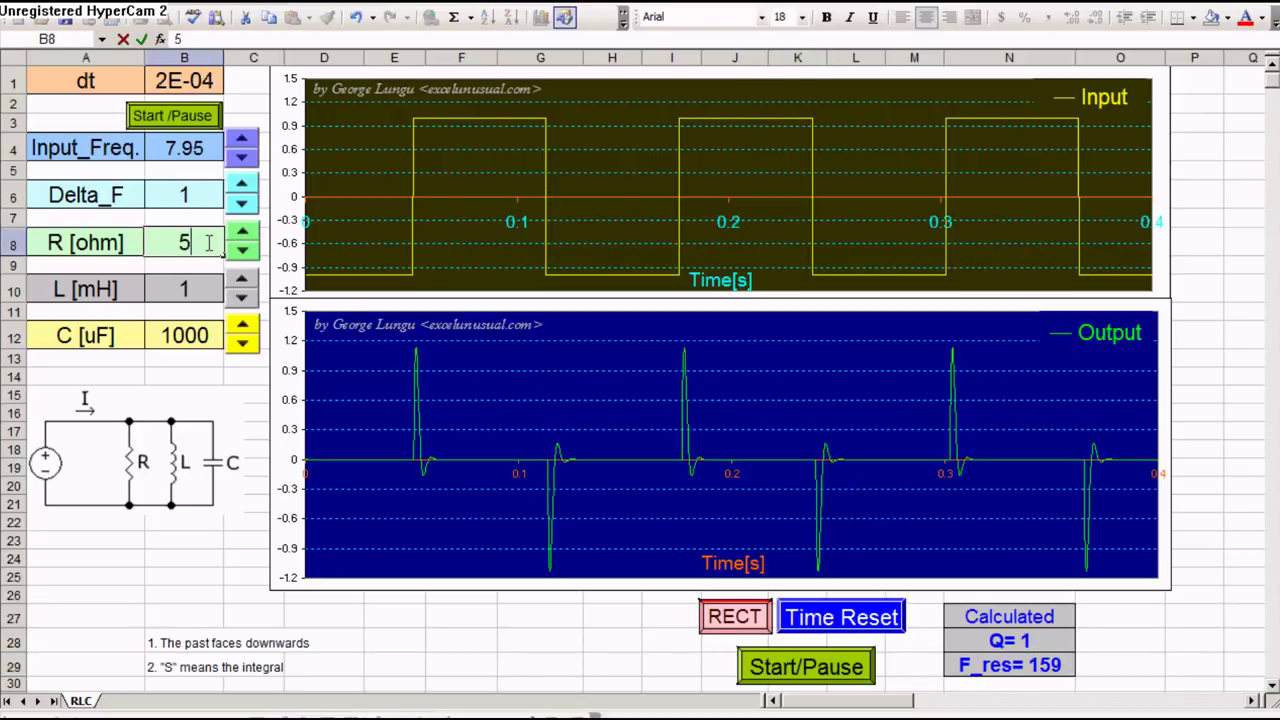
key(Return)
key(Return)
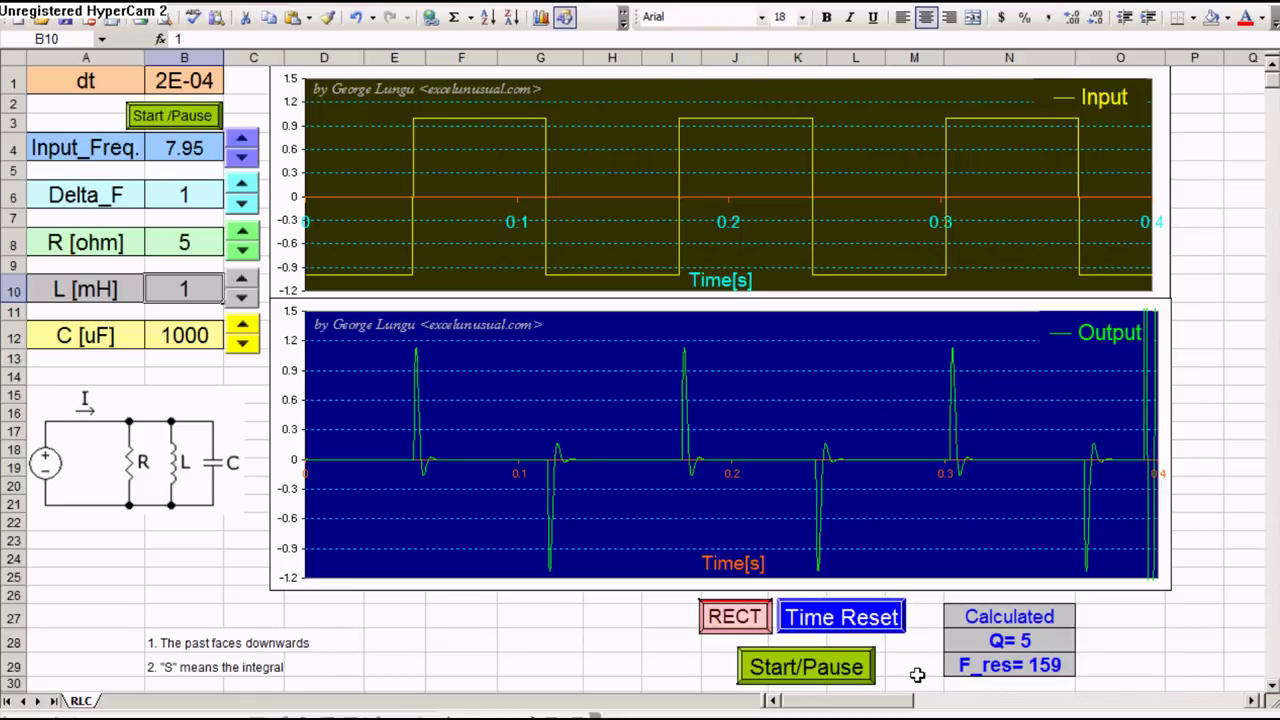
click(820, 672)
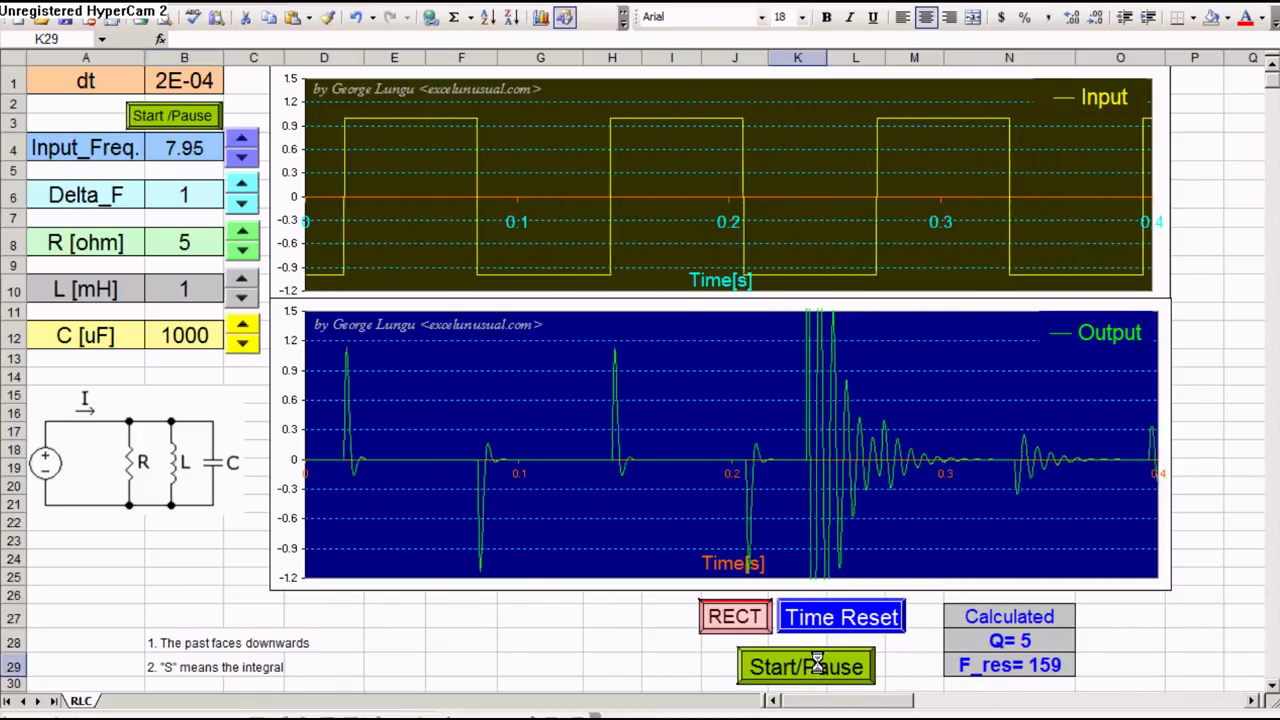
click(820, 672)
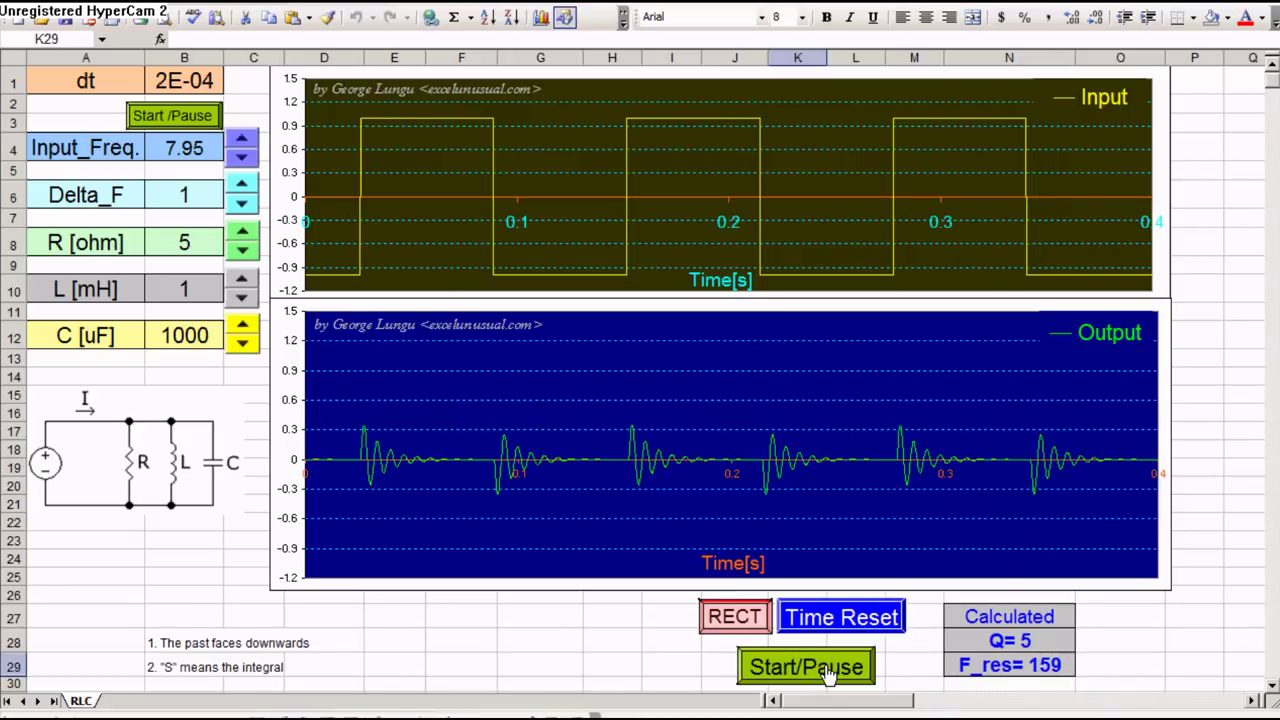
click(242, 250)
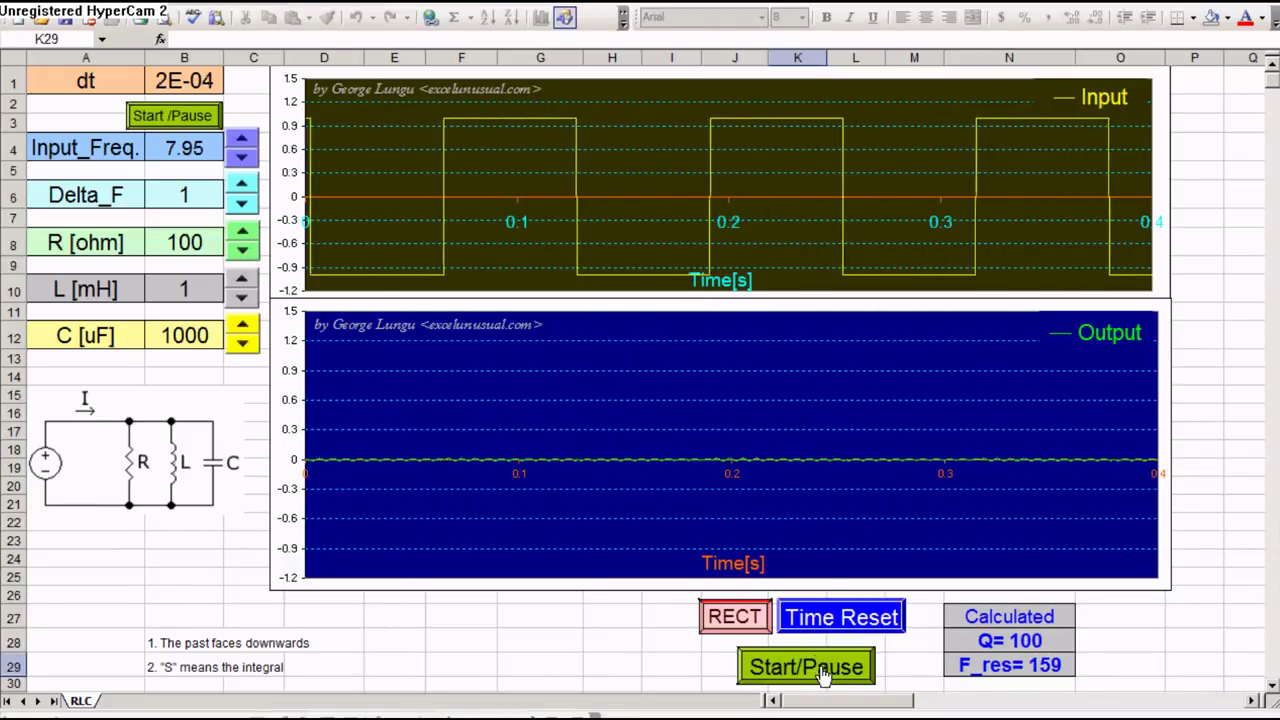
Pause and resume the simulation, then switch the input from RECT to a 159 Hz SINE
click(815, 672)
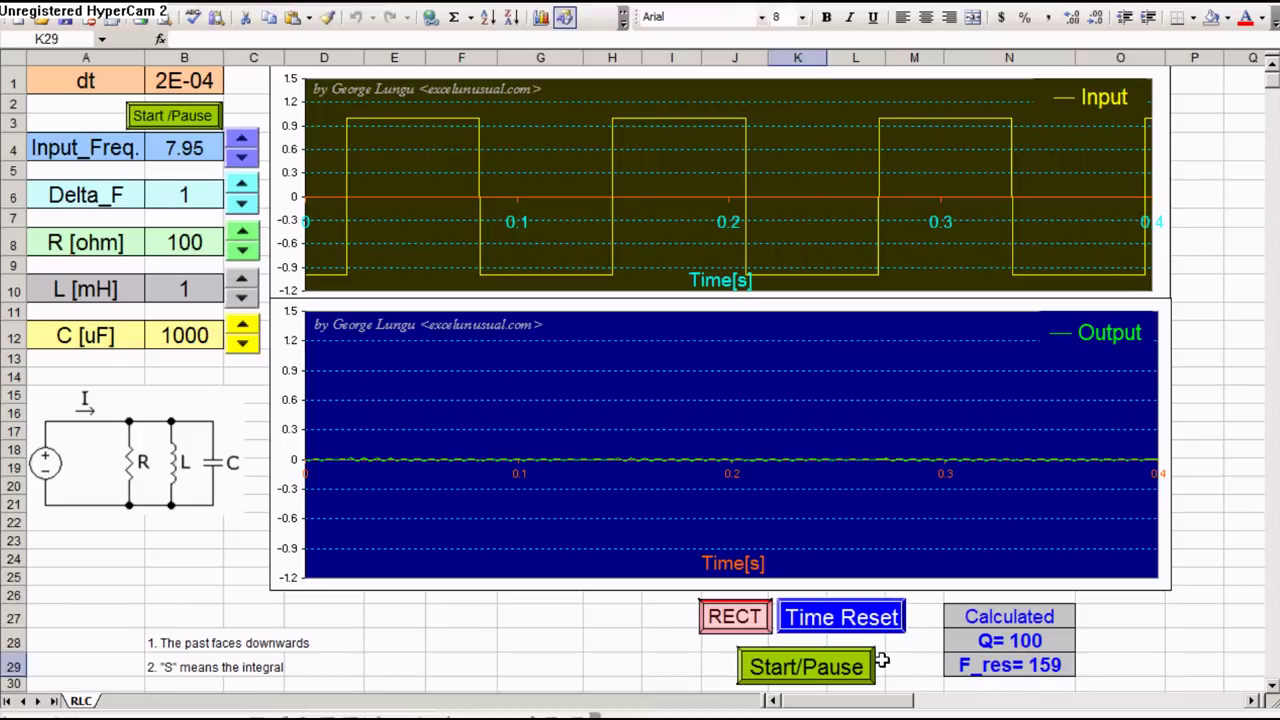
click(830, 668)
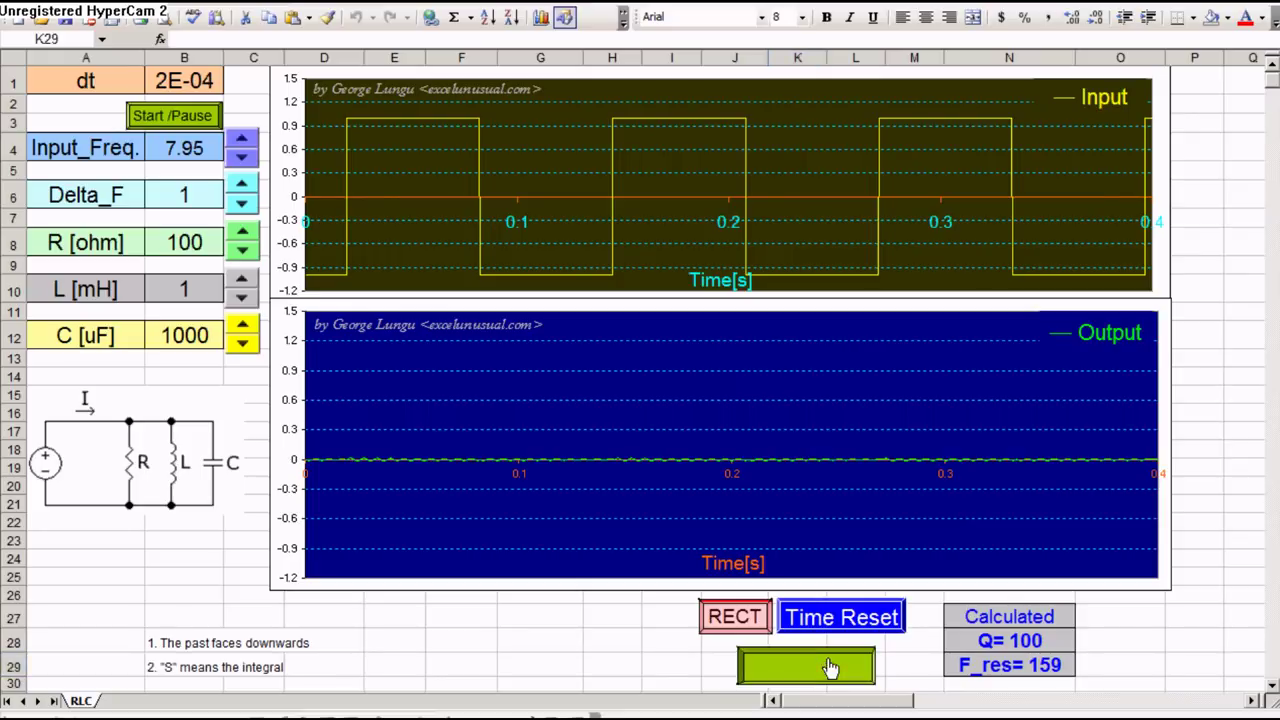
click(743, 605)
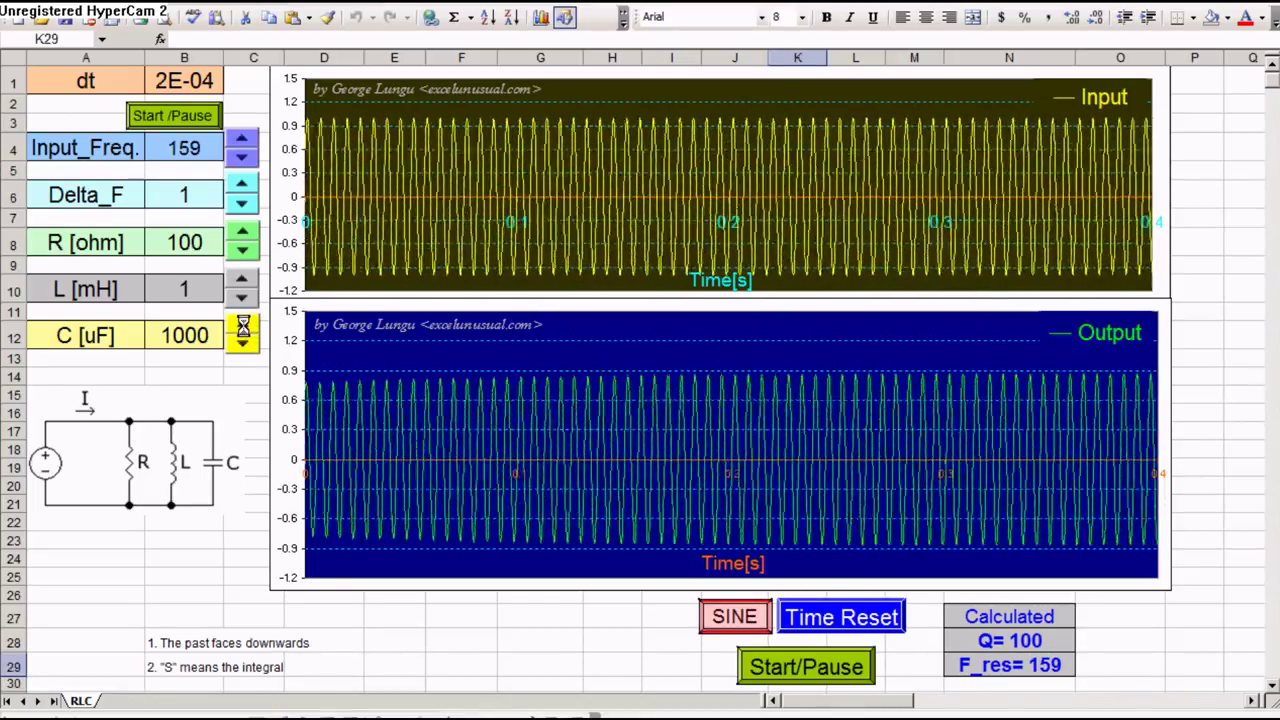
Step C up to 1300 uF and back to 1000, then raise L to 1.1 mH
click(243, 327)
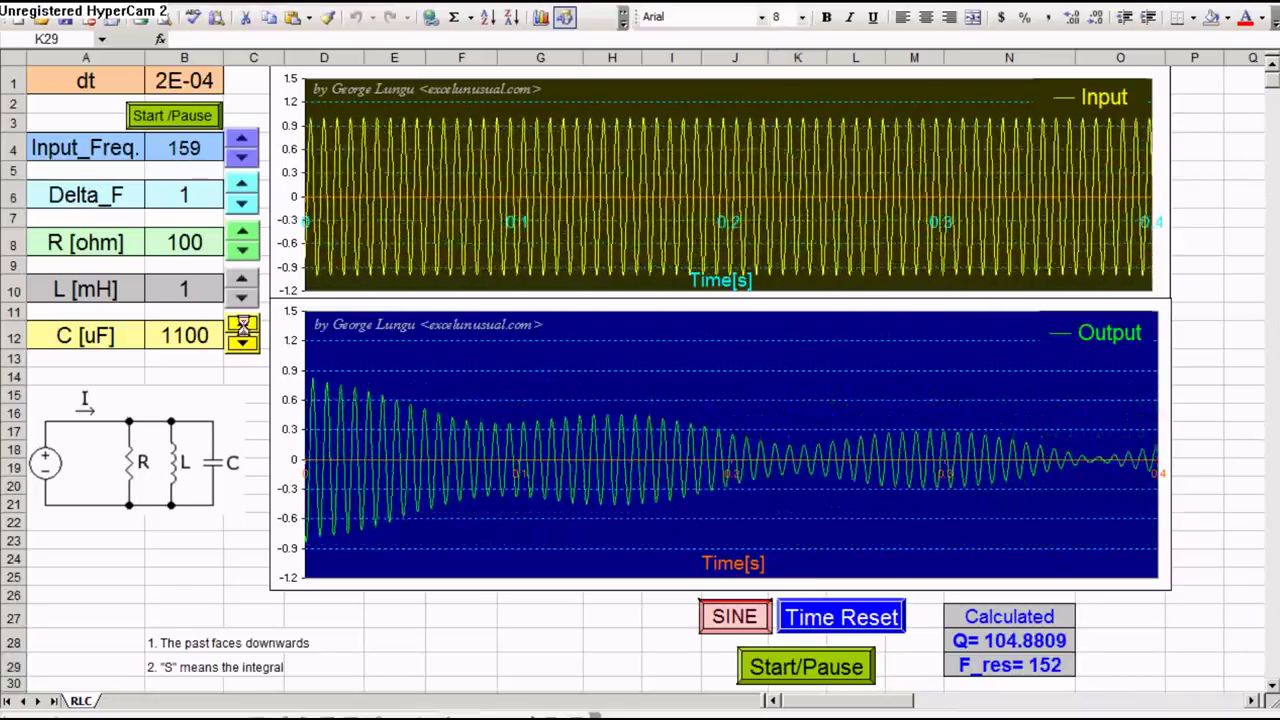
click(243, 327)
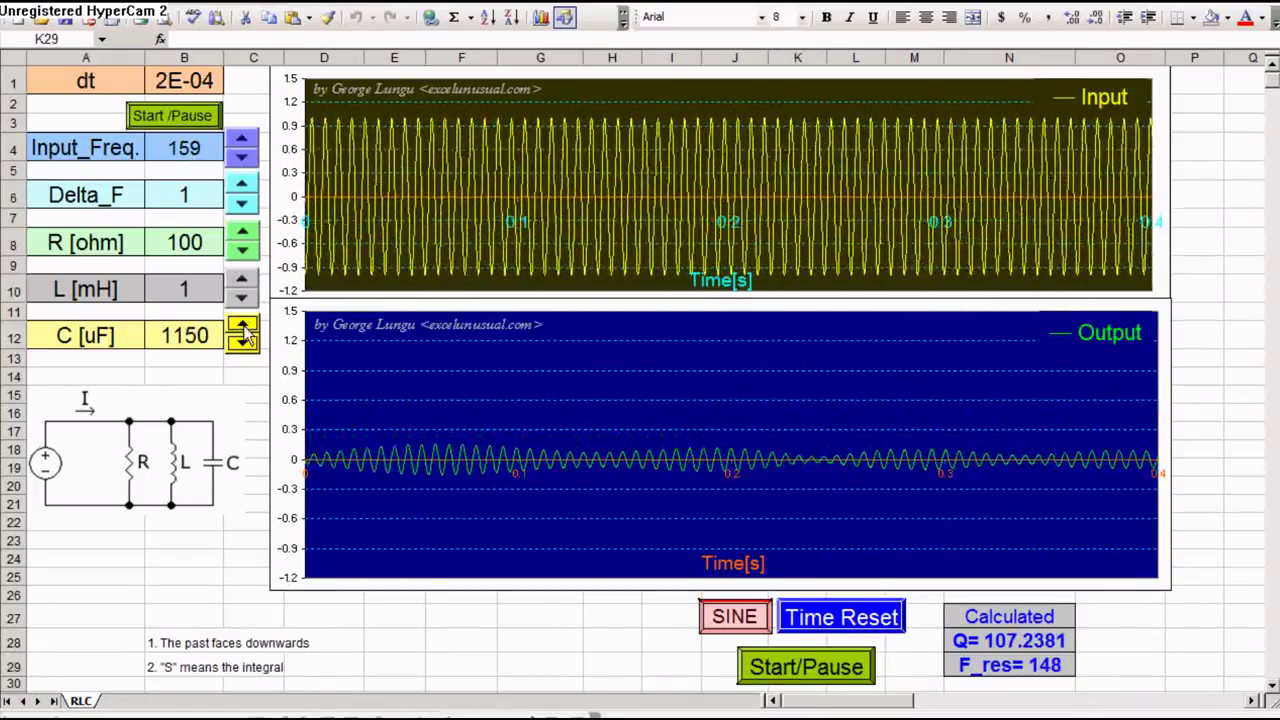
click(243, 328)
click(243, 327)
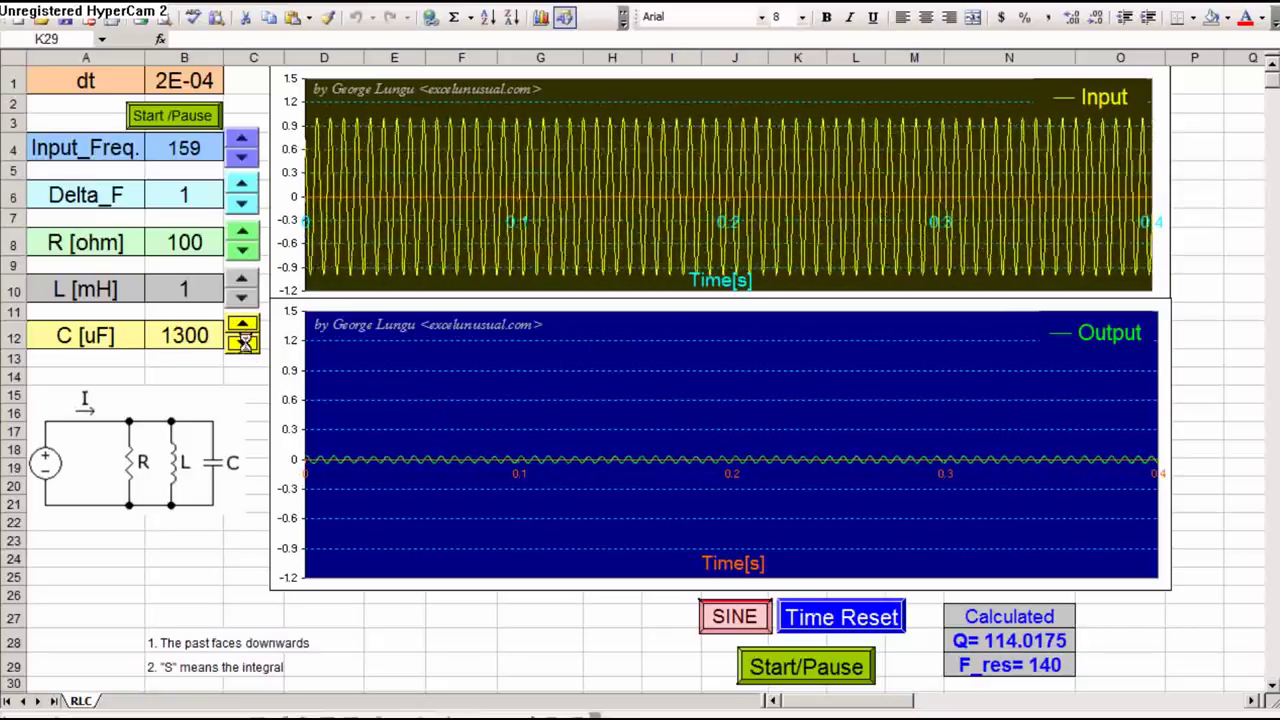
click(243, 343)
click(243, 343)
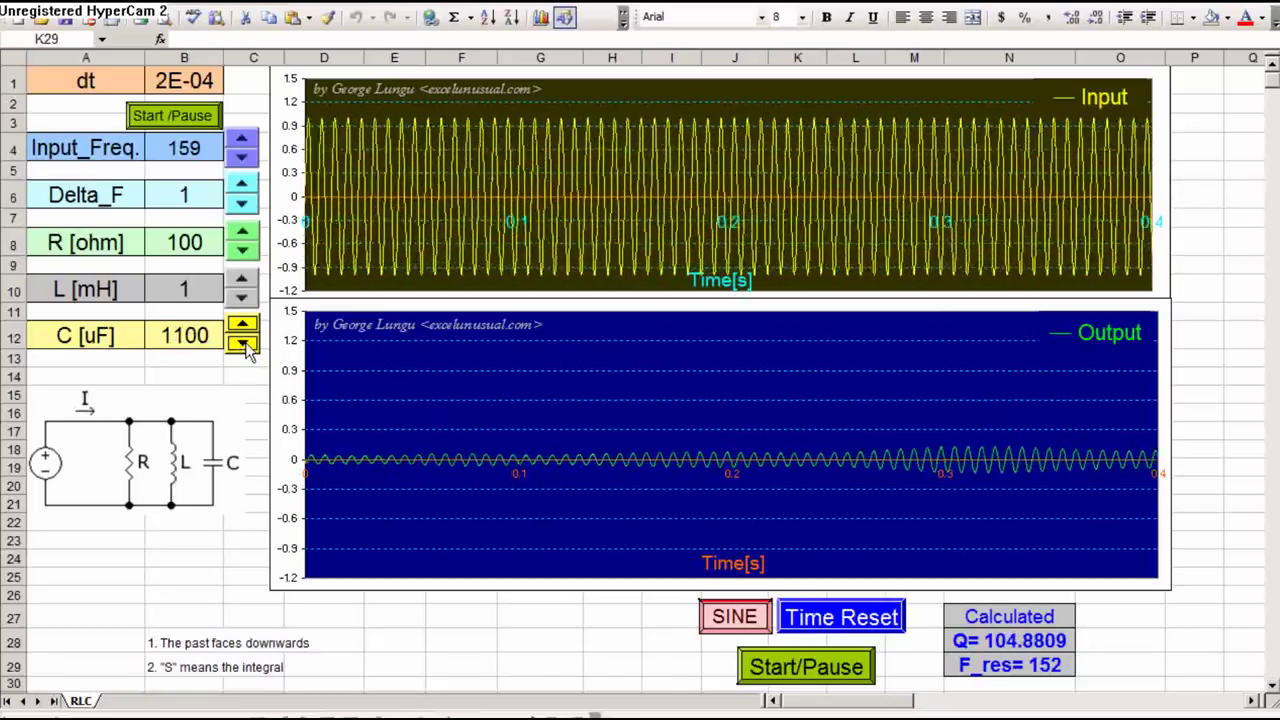
click(243, 343)
click(243, 343)
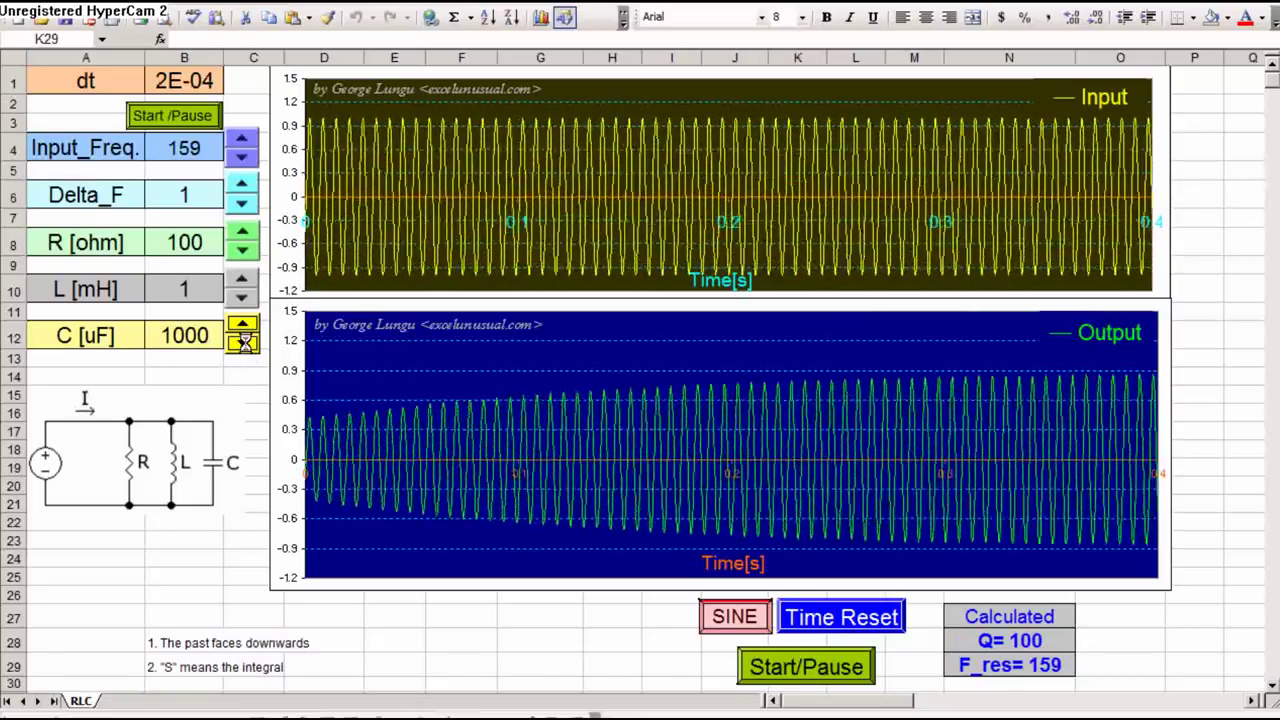
click(243, 284)
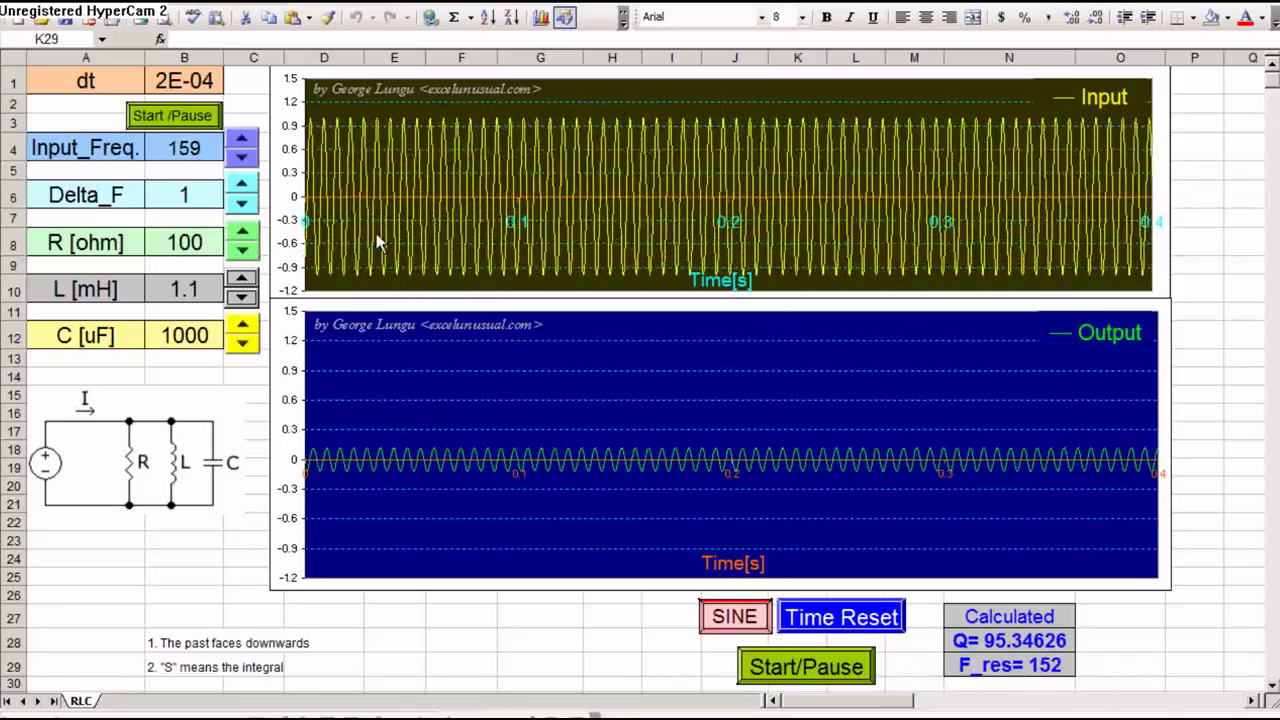
Step Input_Freq down from 159 to 152 Hz to match the new F_res
click(242, 160)
click(242, 160)
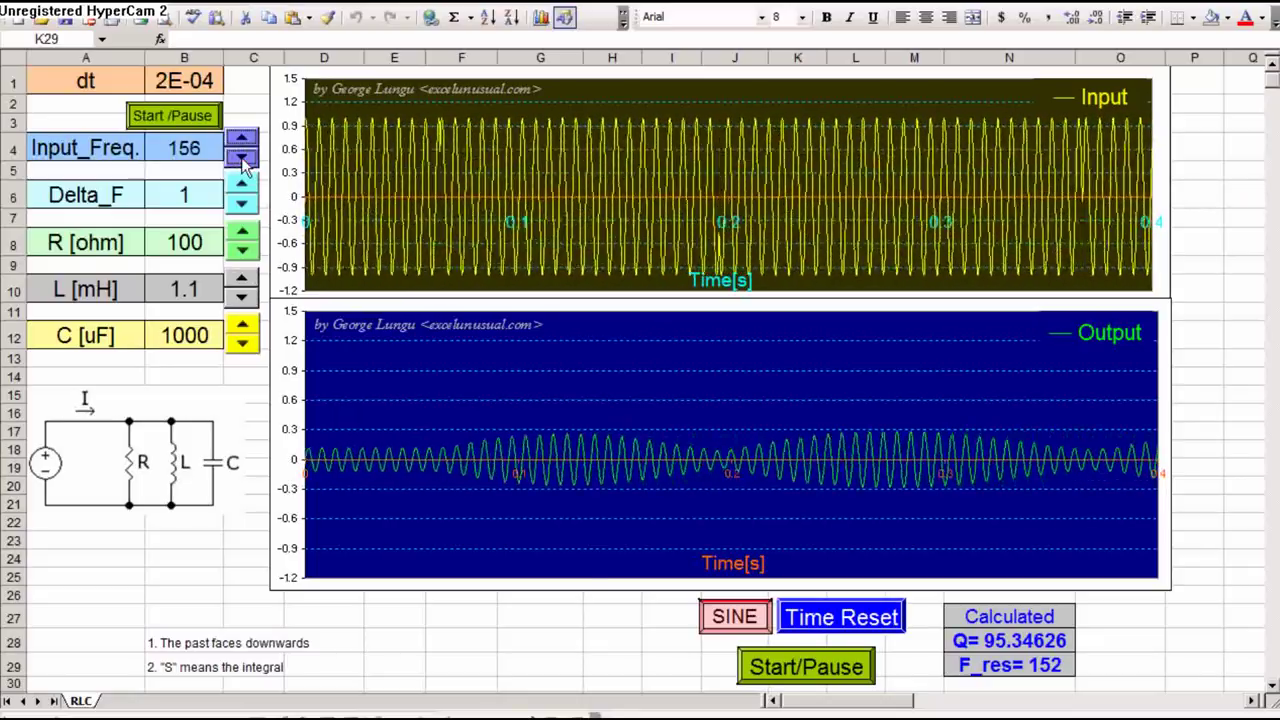
click(242, 160)
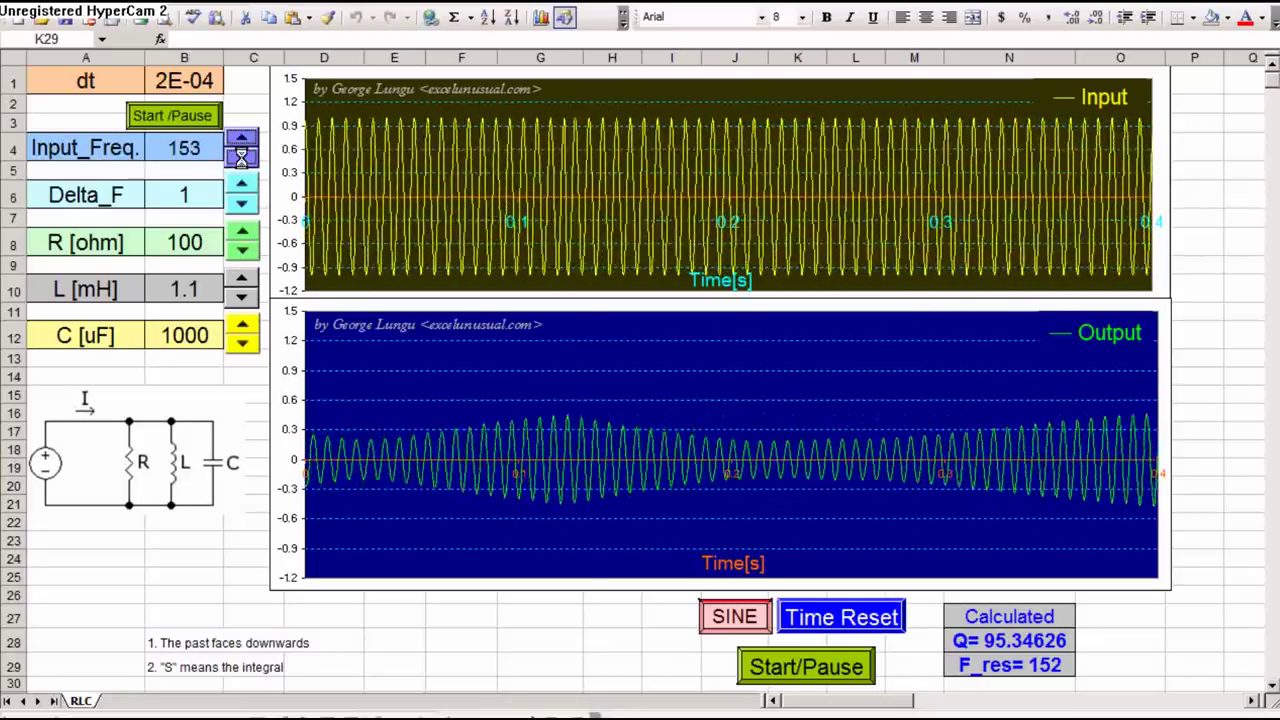
click(242, 160)
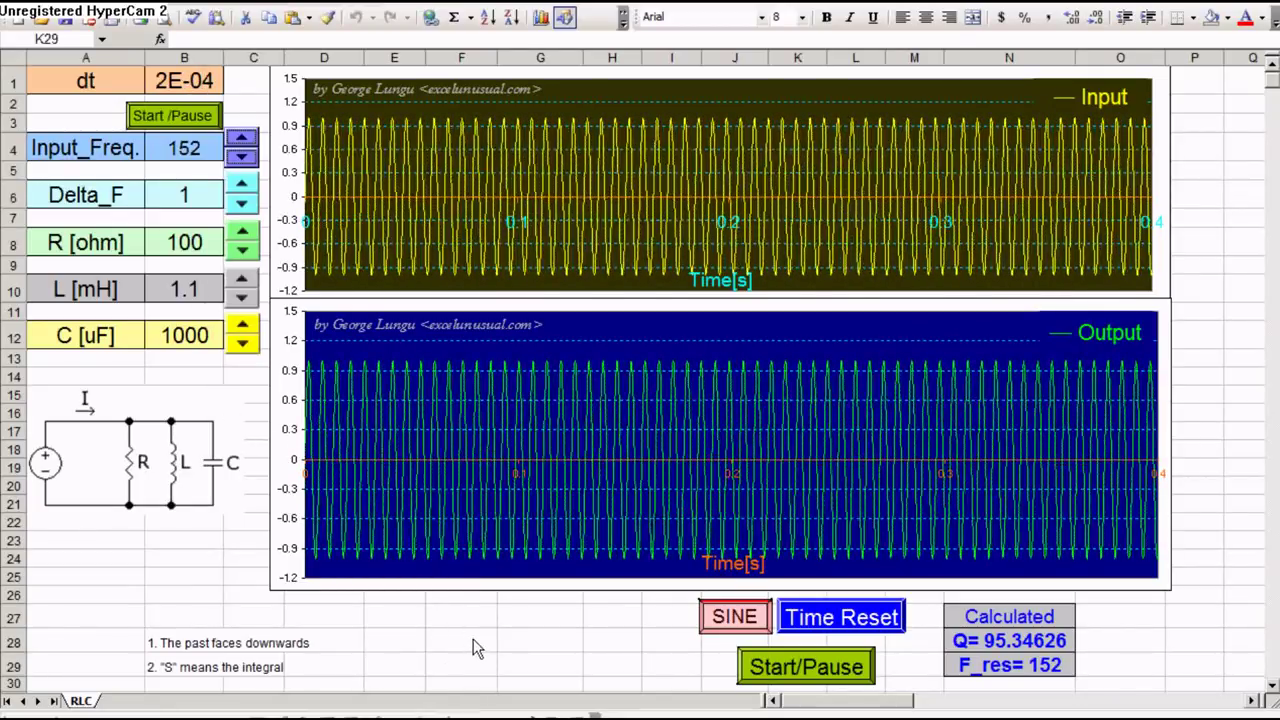
scroll(476, 636, down, 2)
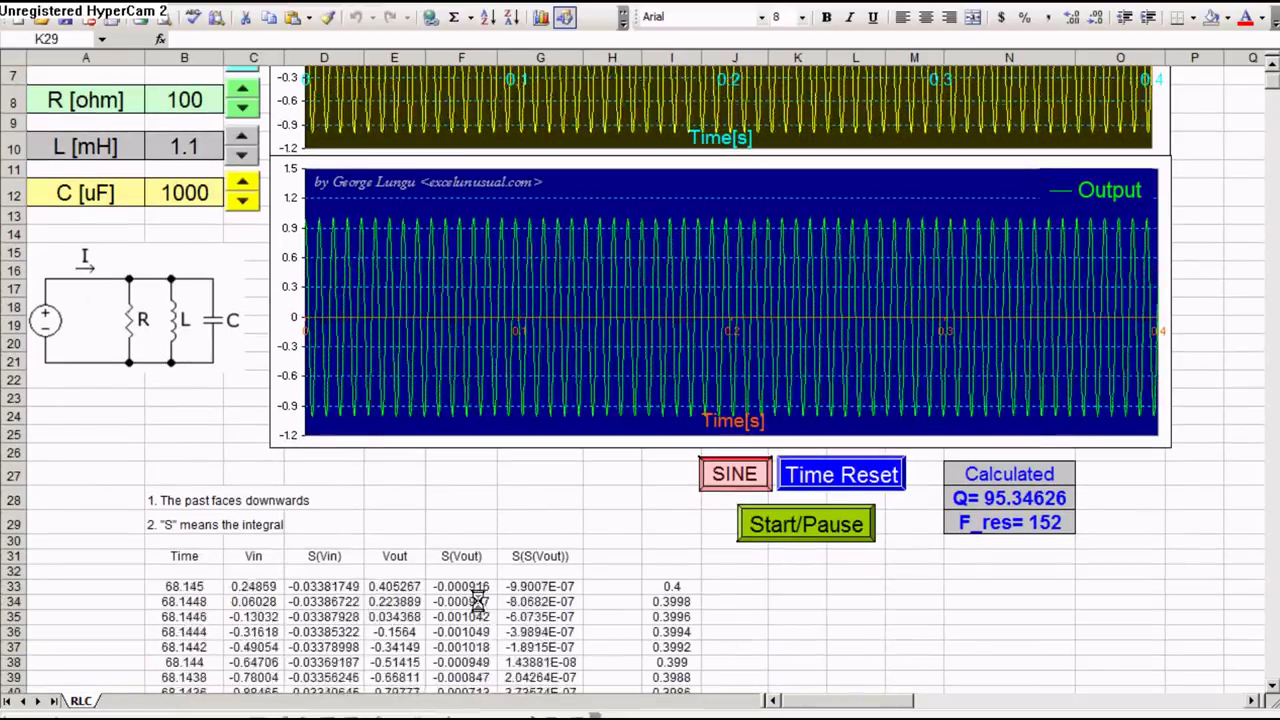
scroll(478, 625, down, 3)
scroll(585, 495, up, 4)
scroll(588, 487, up, 1)
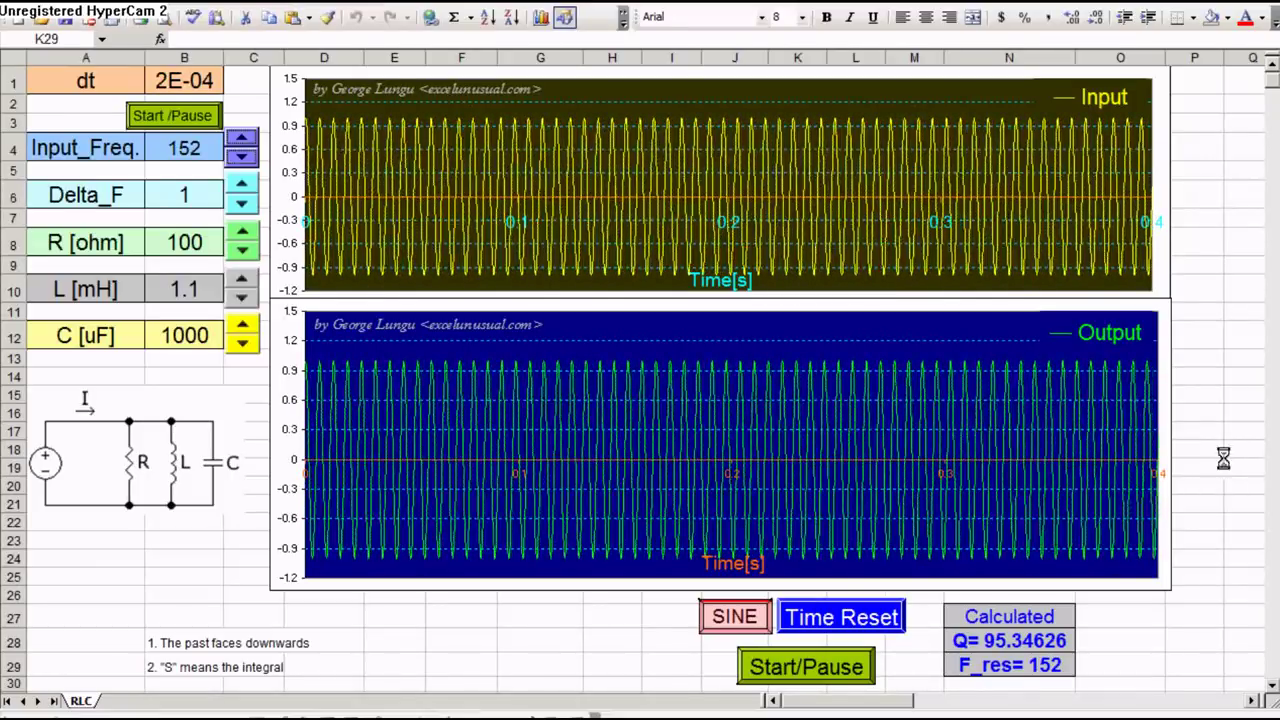
click(510, 620)
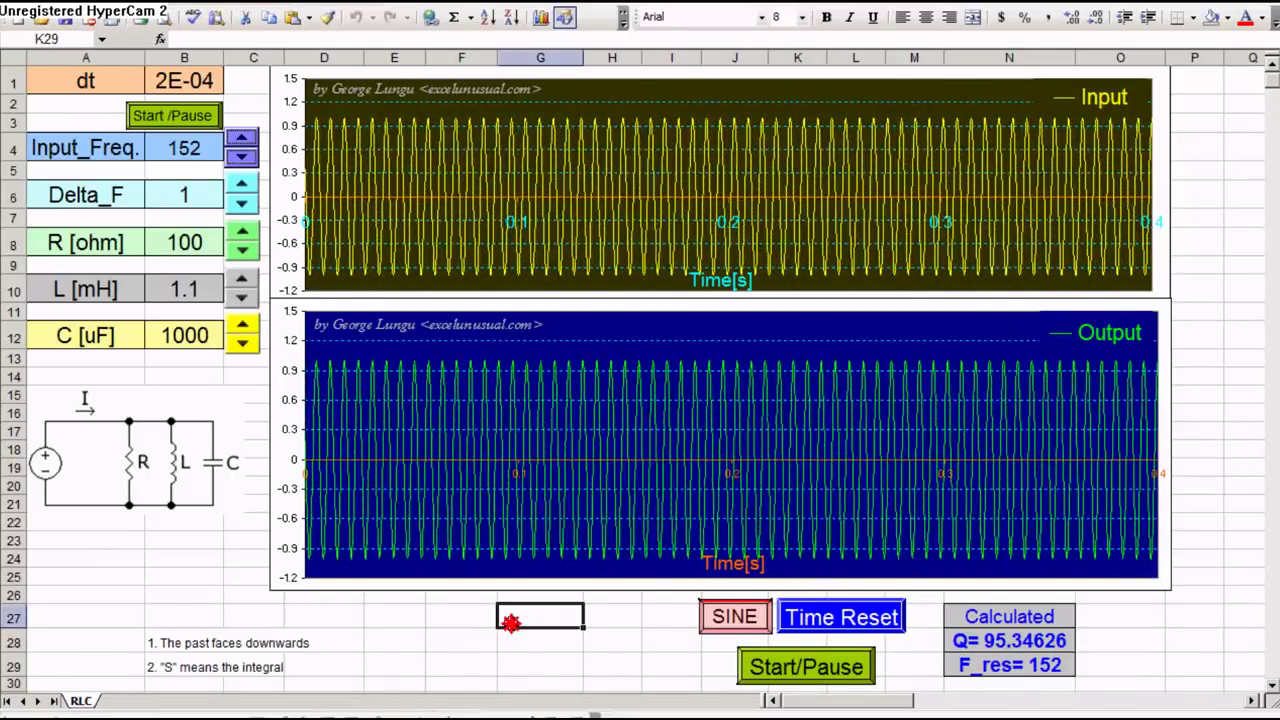
click(451, 618)
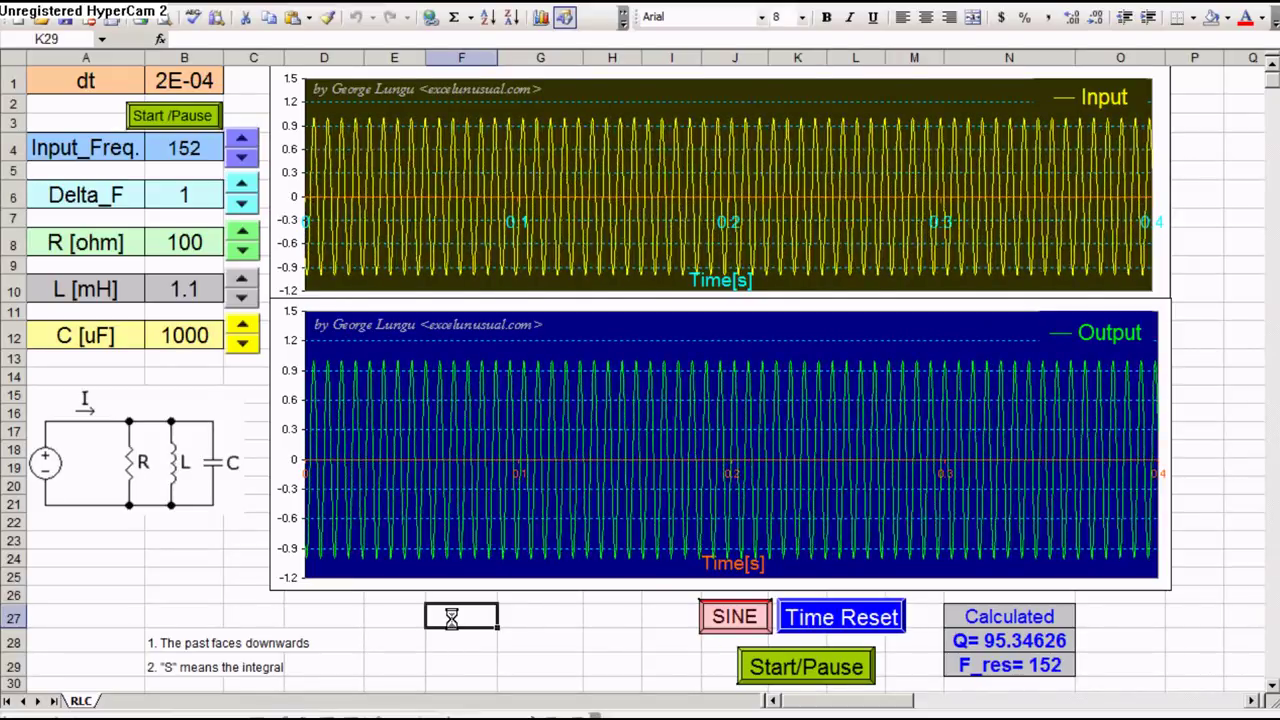